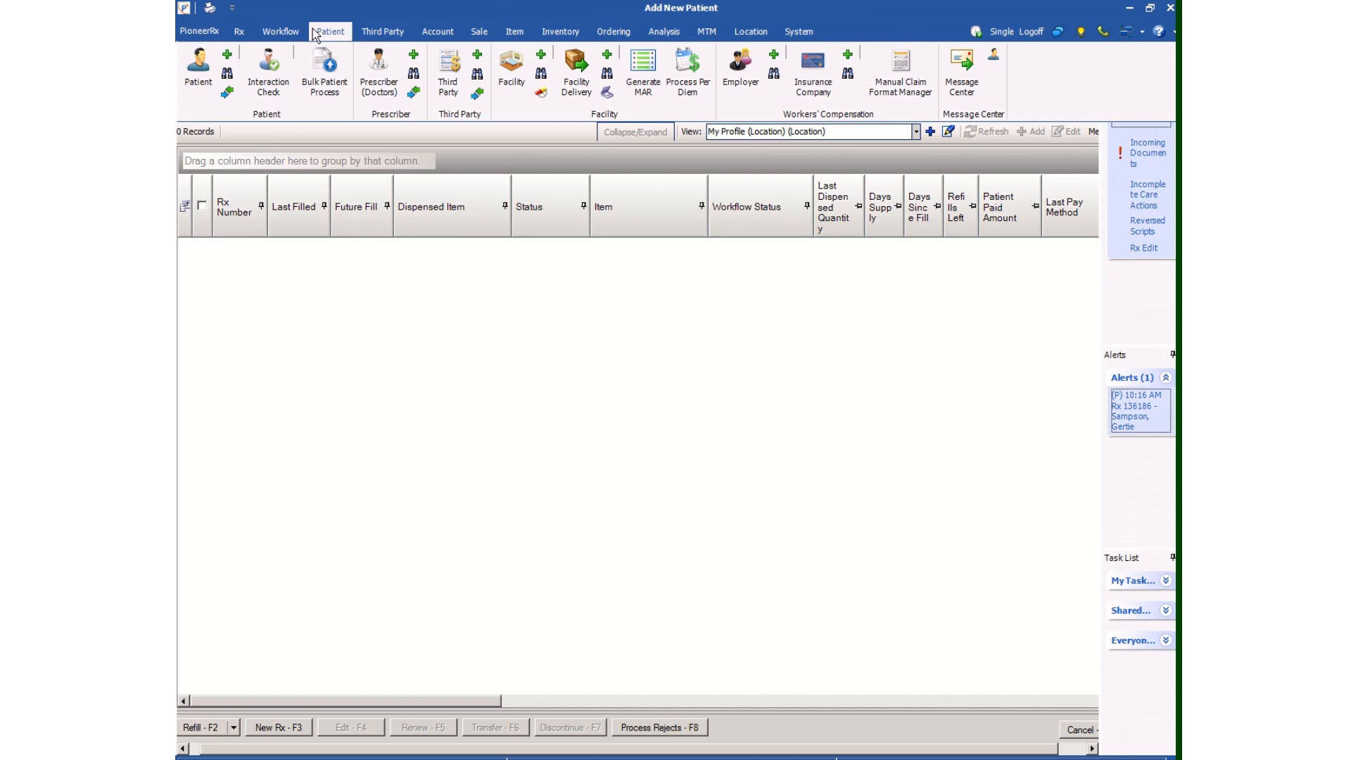
Start a new patient record and enter the patient's last and first name
left_click(229, 56)
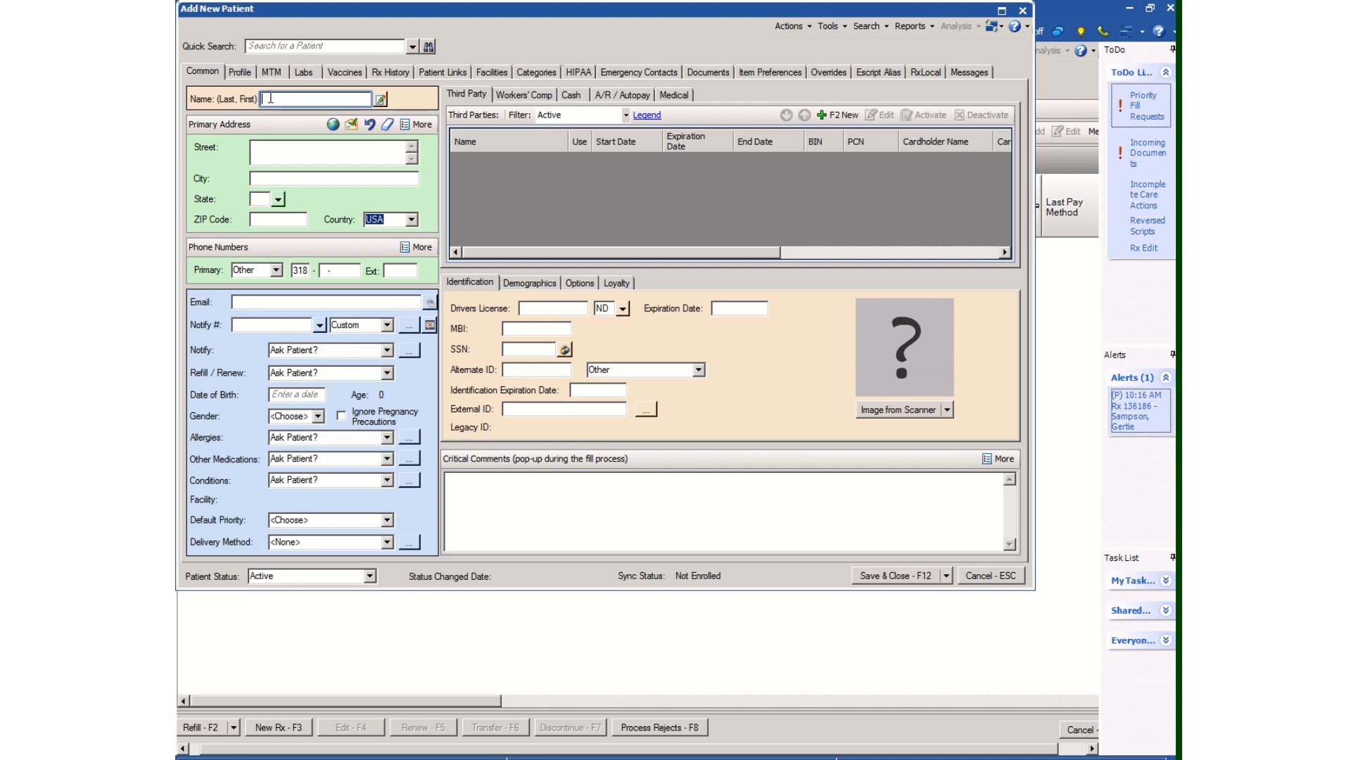
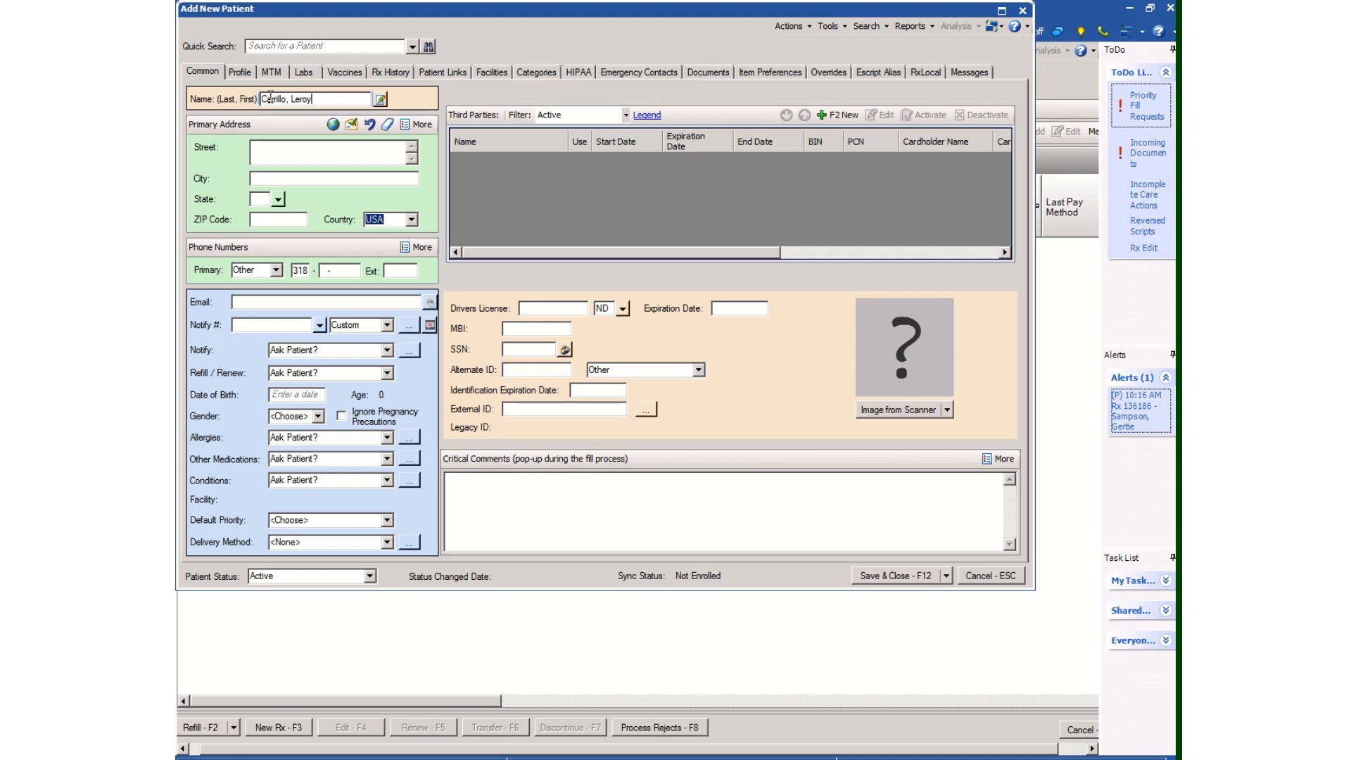
key("Tab")
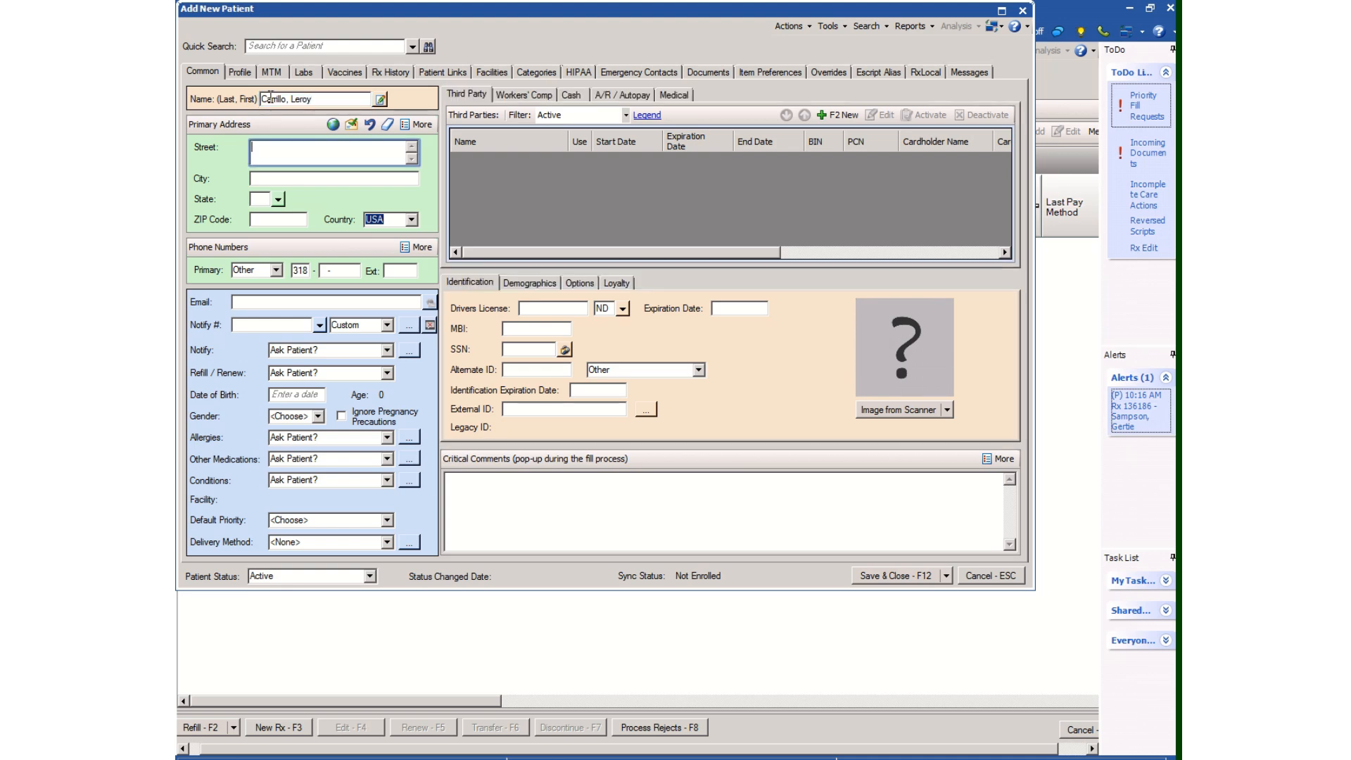
Fill in the new patient's primary address with street, city and state, letting the ZIP code complete
key("Tab")
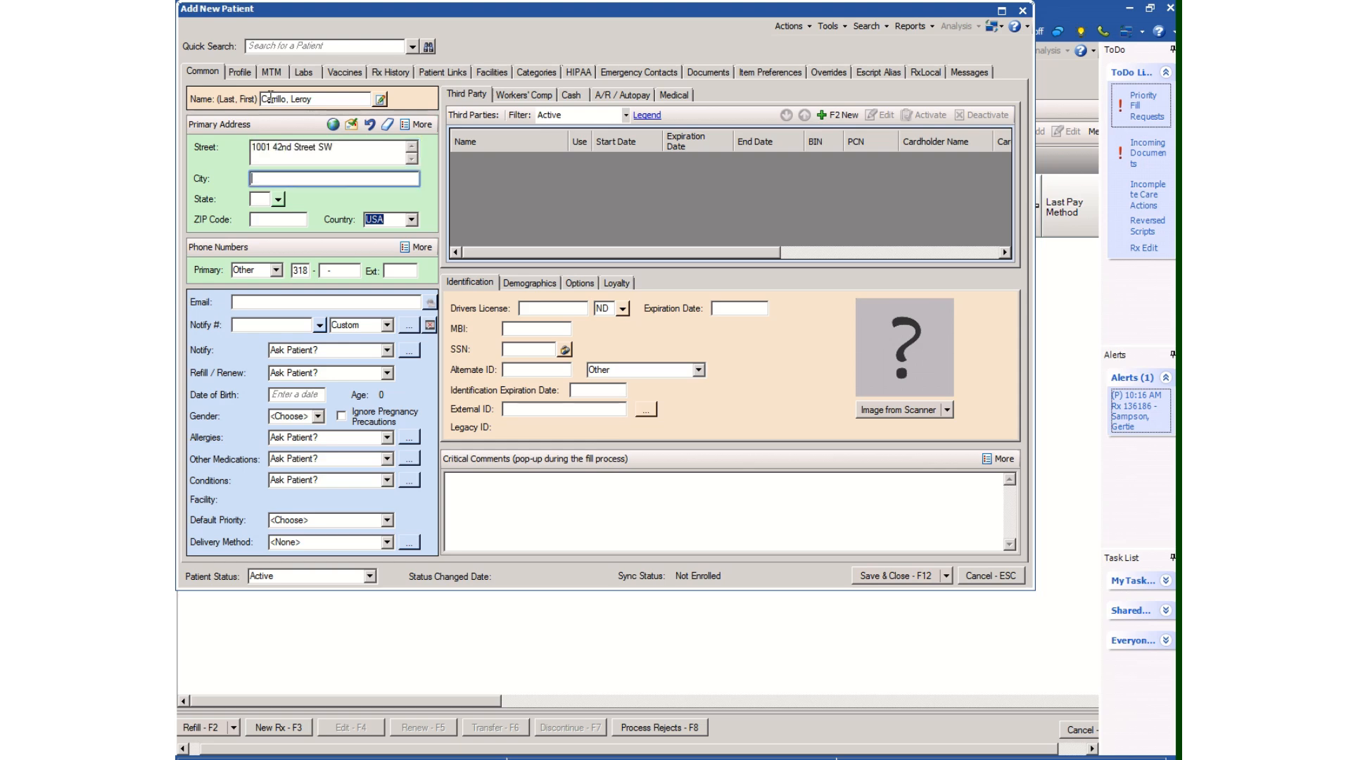
type("Fargo")
key("Tab")
type("ND")
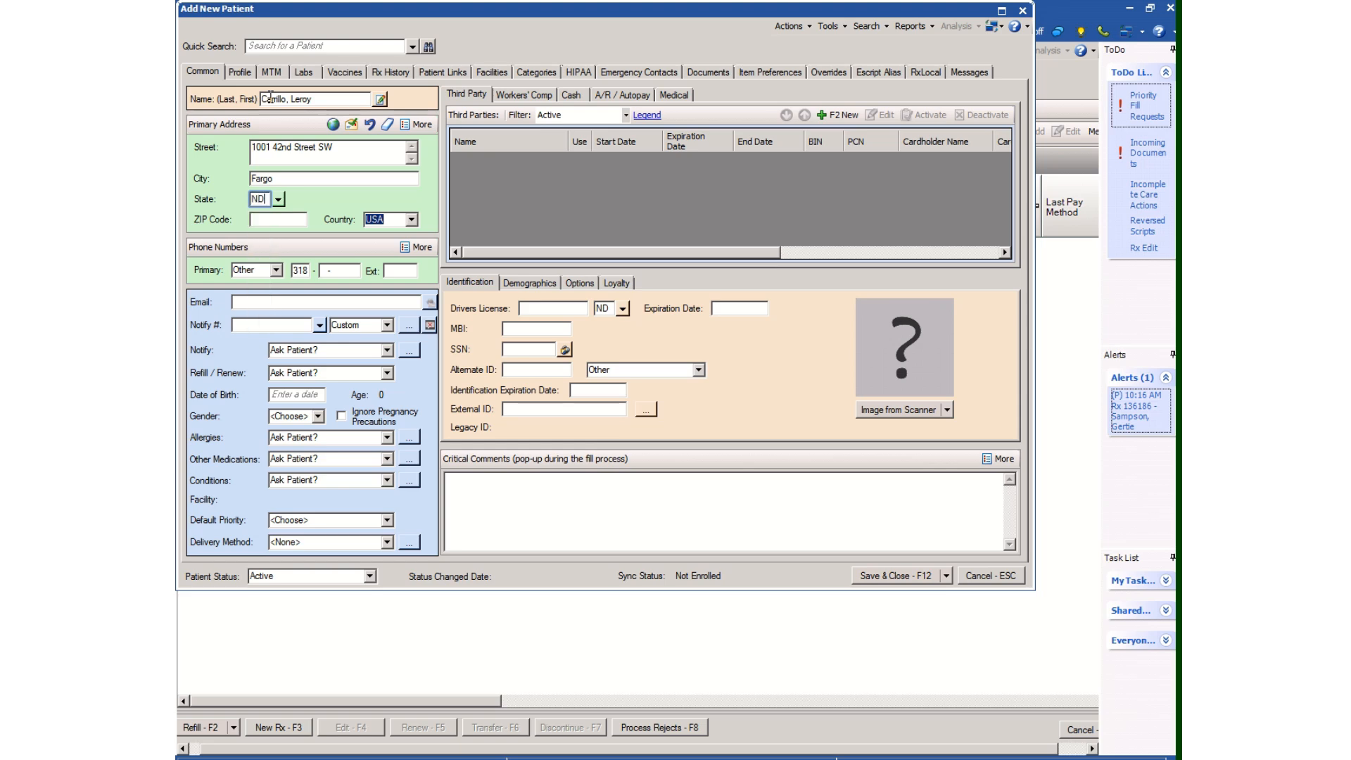
key("Tab")
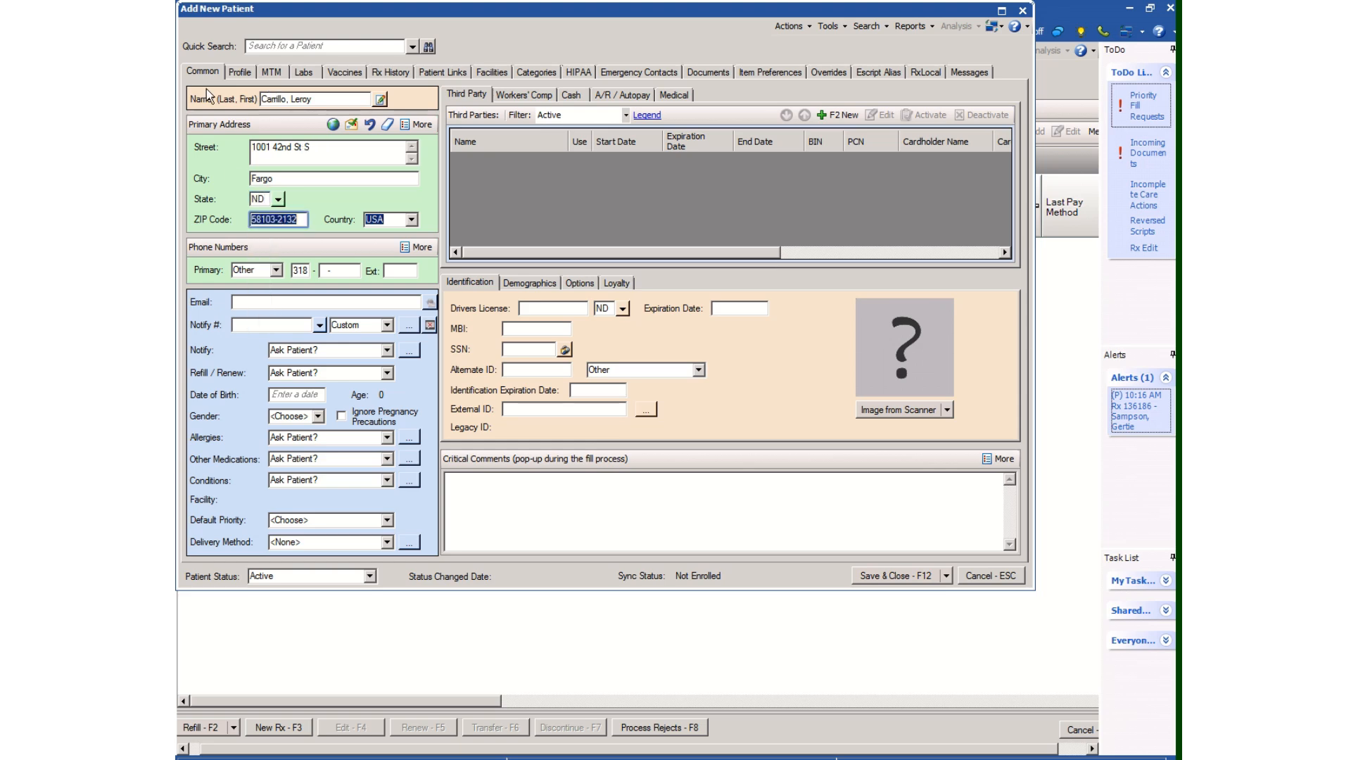
Enter the new patient's primary phone number and leave the extension empty
left_click(325, 272)
left_click(324, 272)
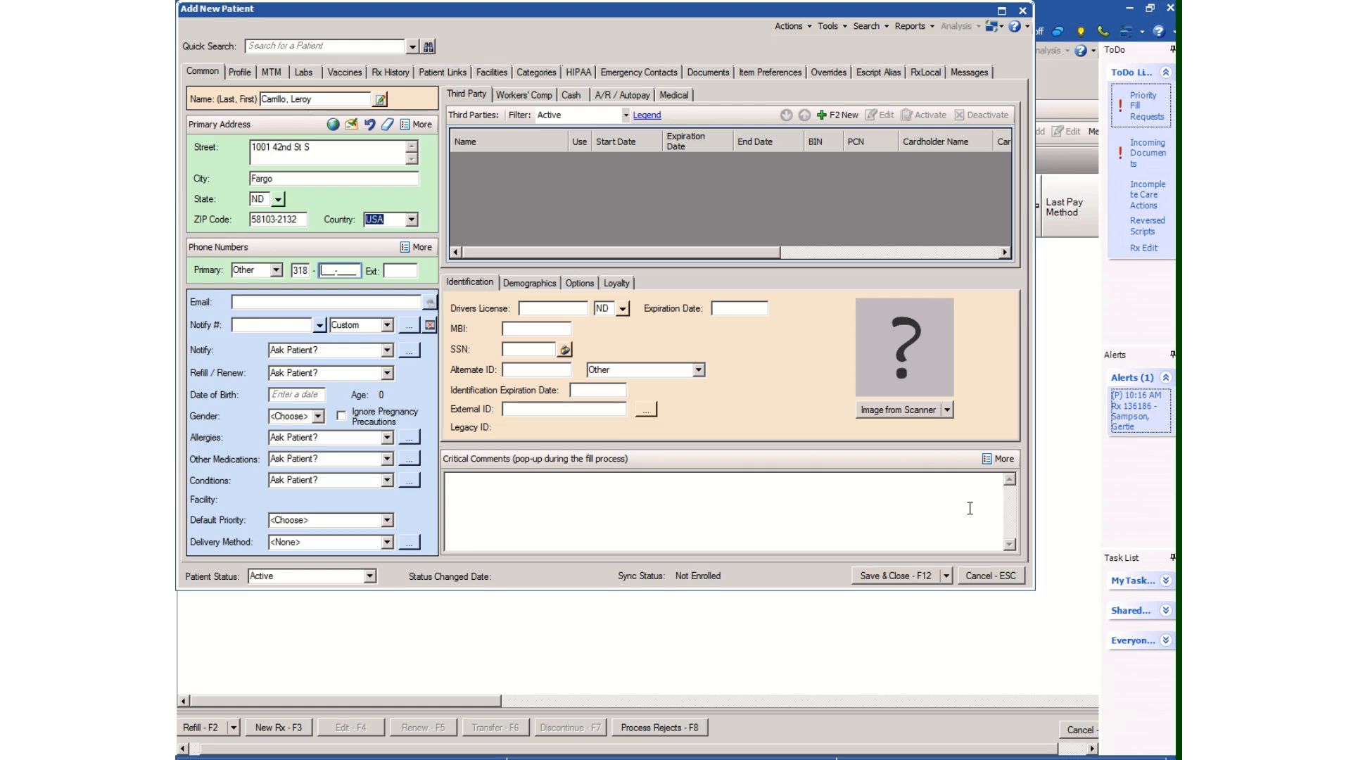
type("5435555")
key("Tab")
type("5")
key("BackSpace")
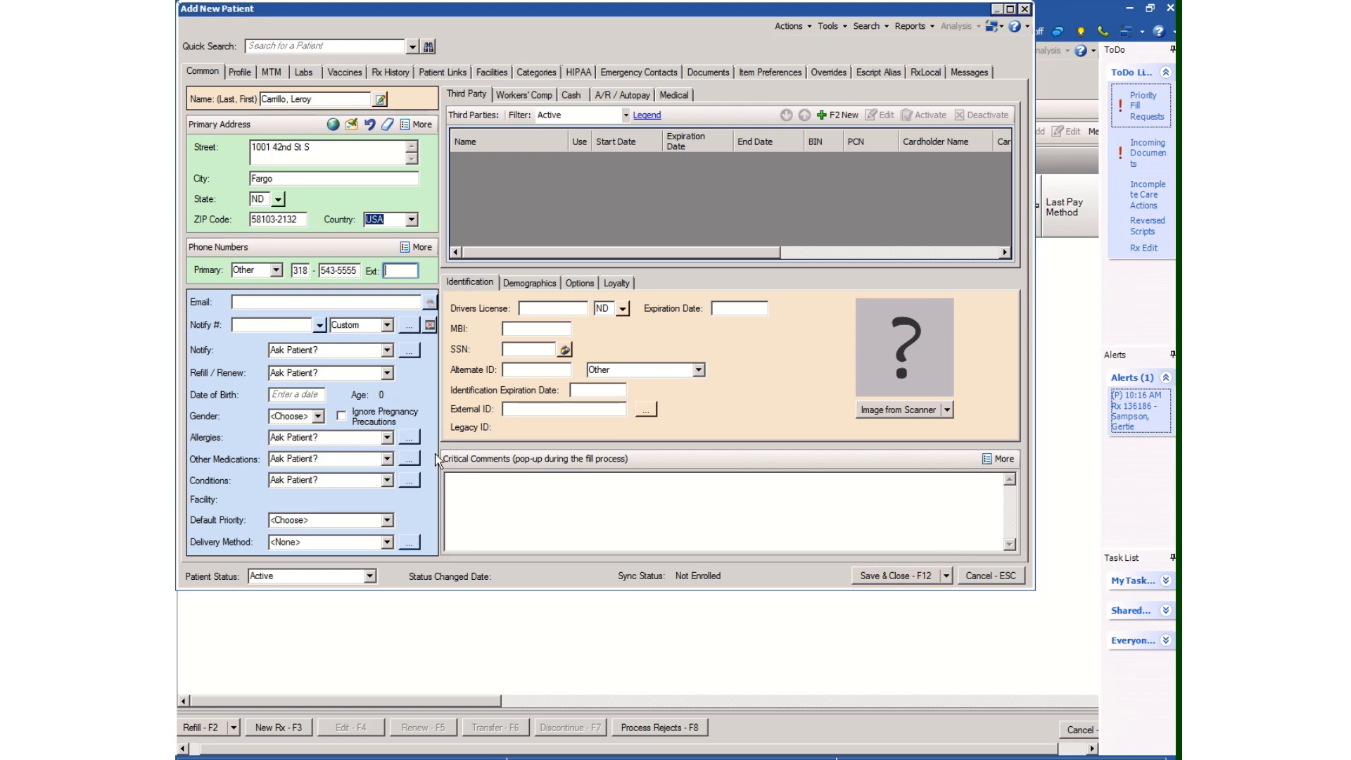
Enter the patient's date of birth and set the gender to Male
left_click(299, 396)
type("092219")
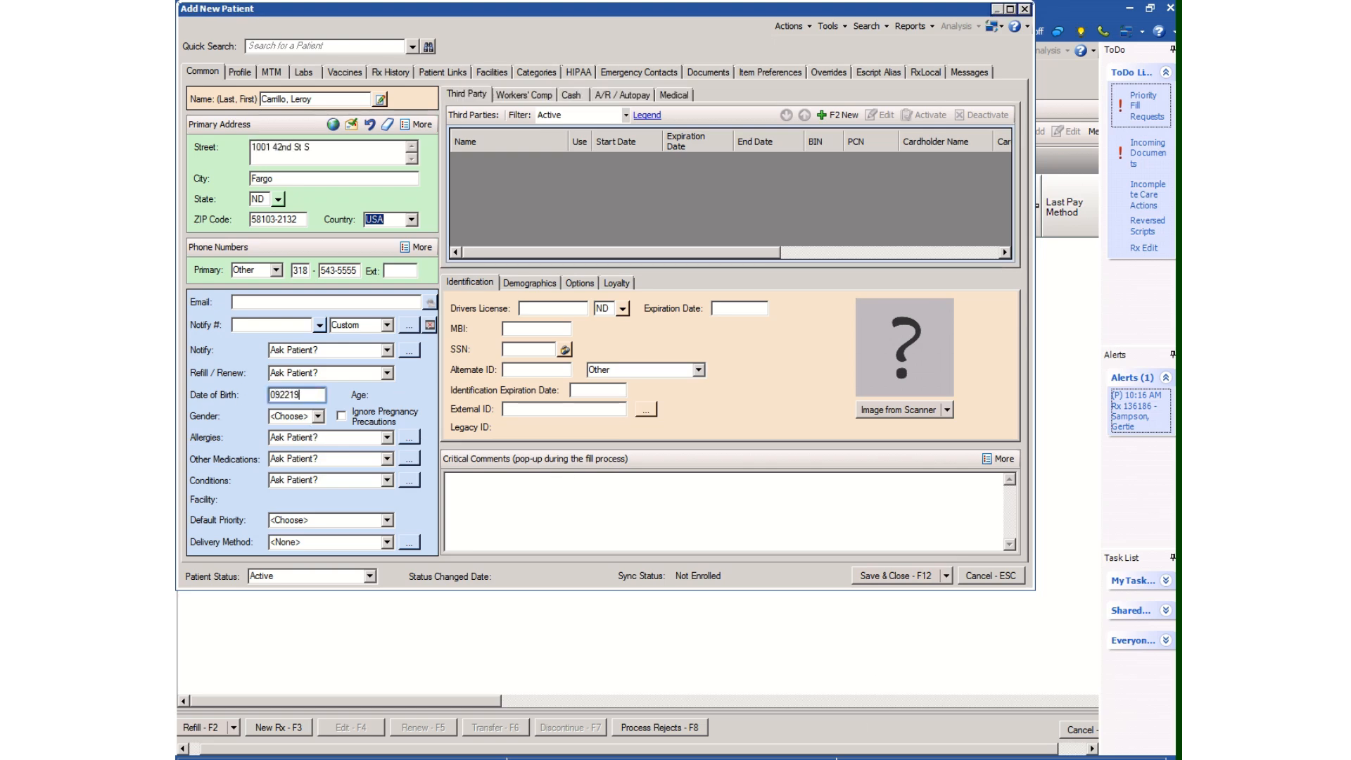
type("47")
left_click(317, 416)
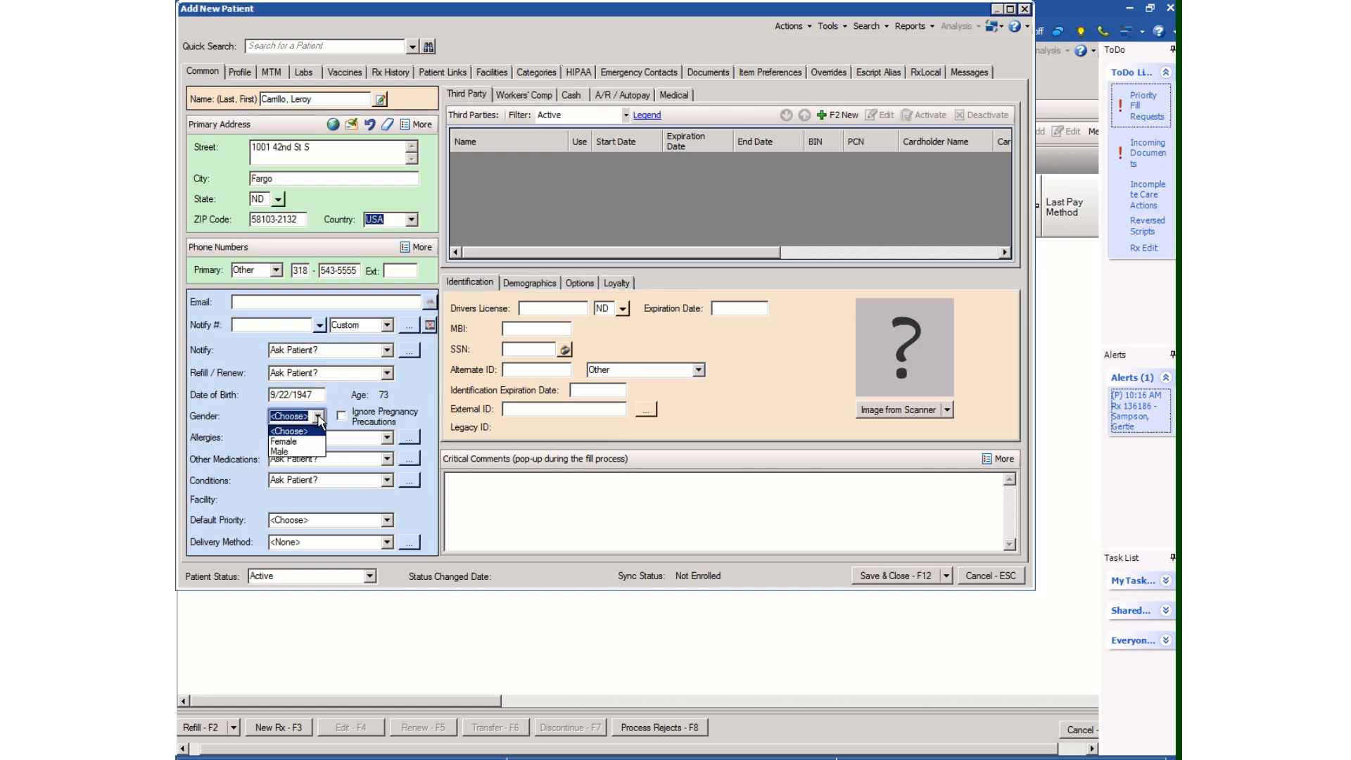
left_click(278, 452)
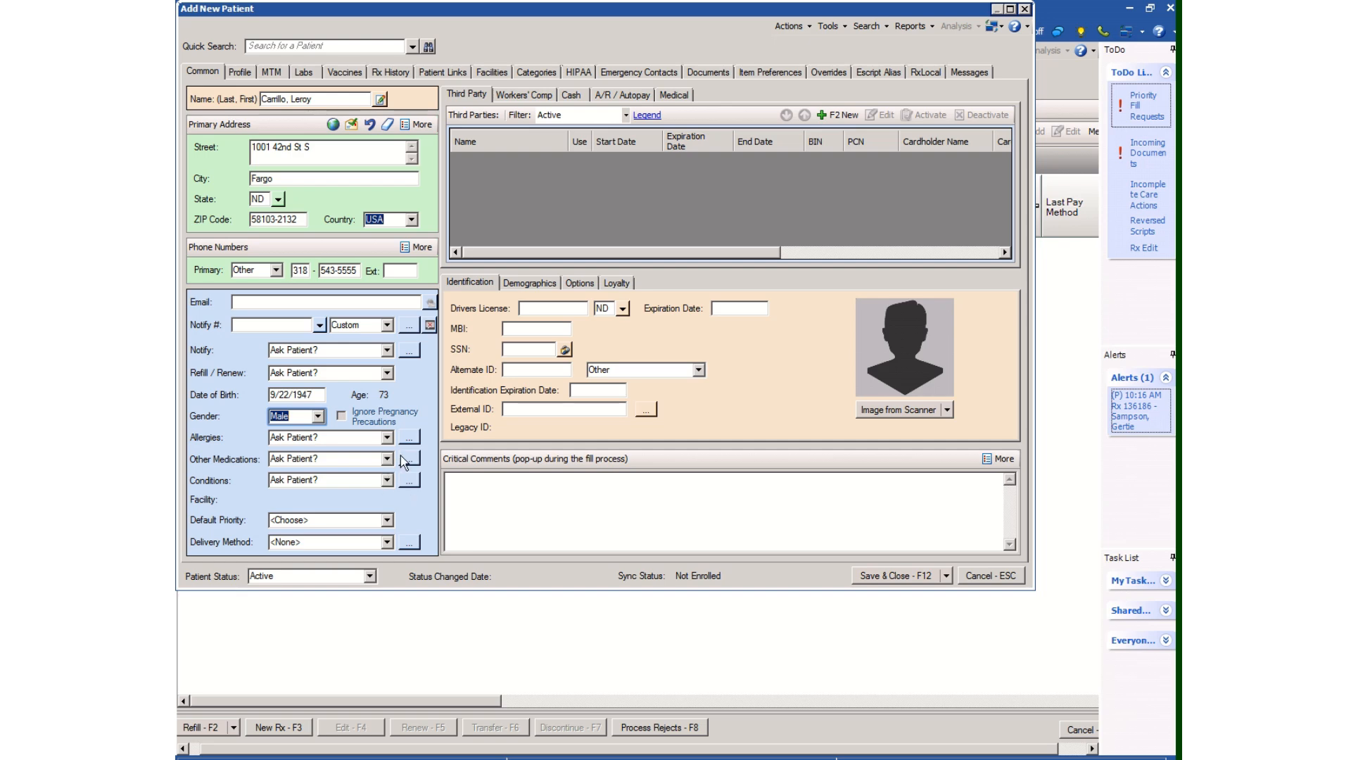
Open the patient's allergies and start a new allergy entry of type Drug Allergen
left_click(408, 438)
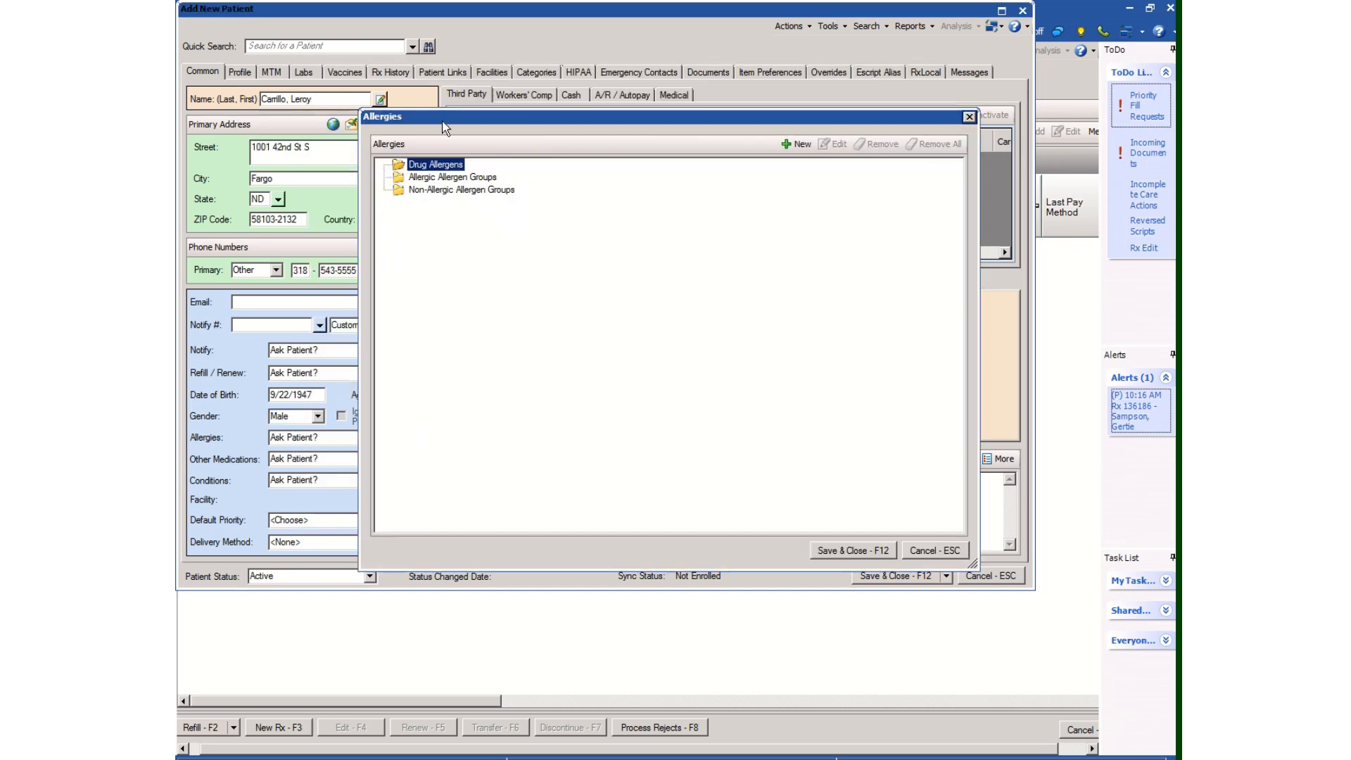
left_click(954, 551)
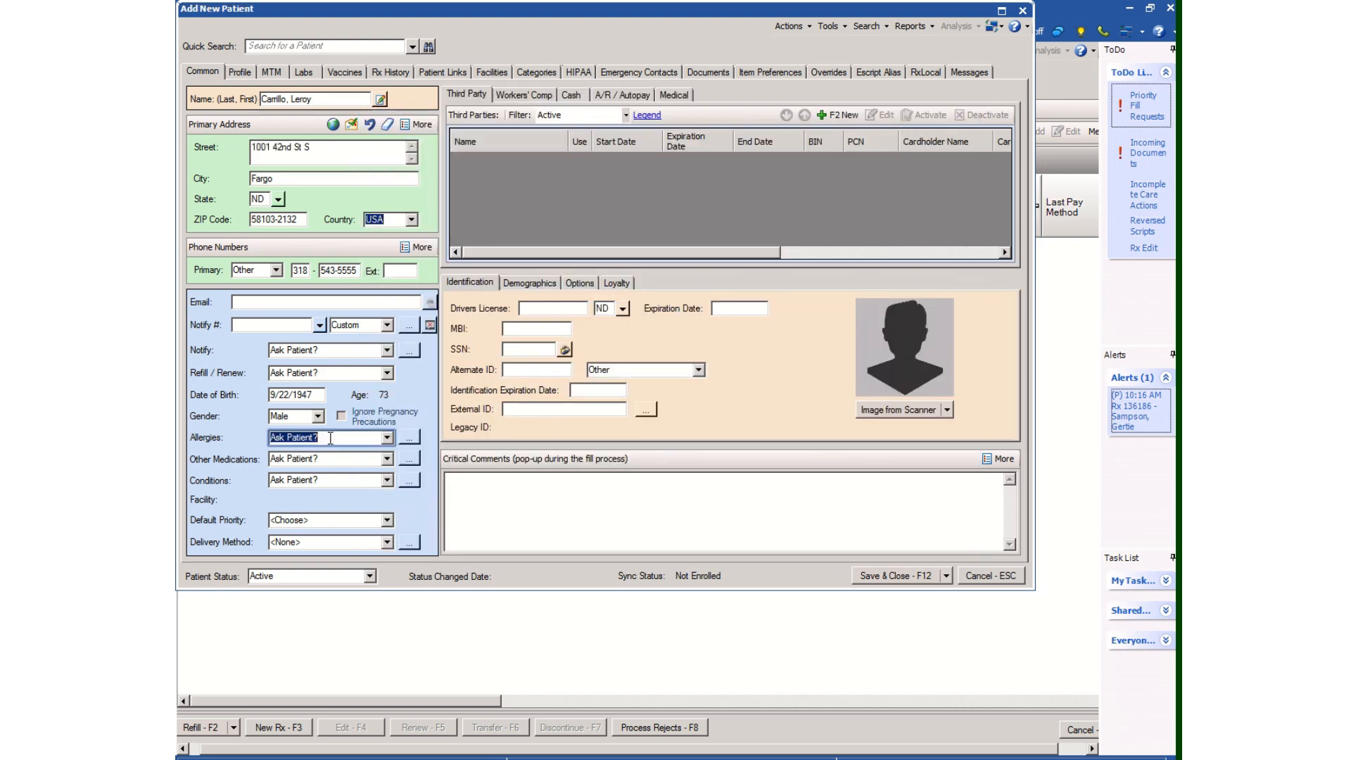
left_click(409, 438)
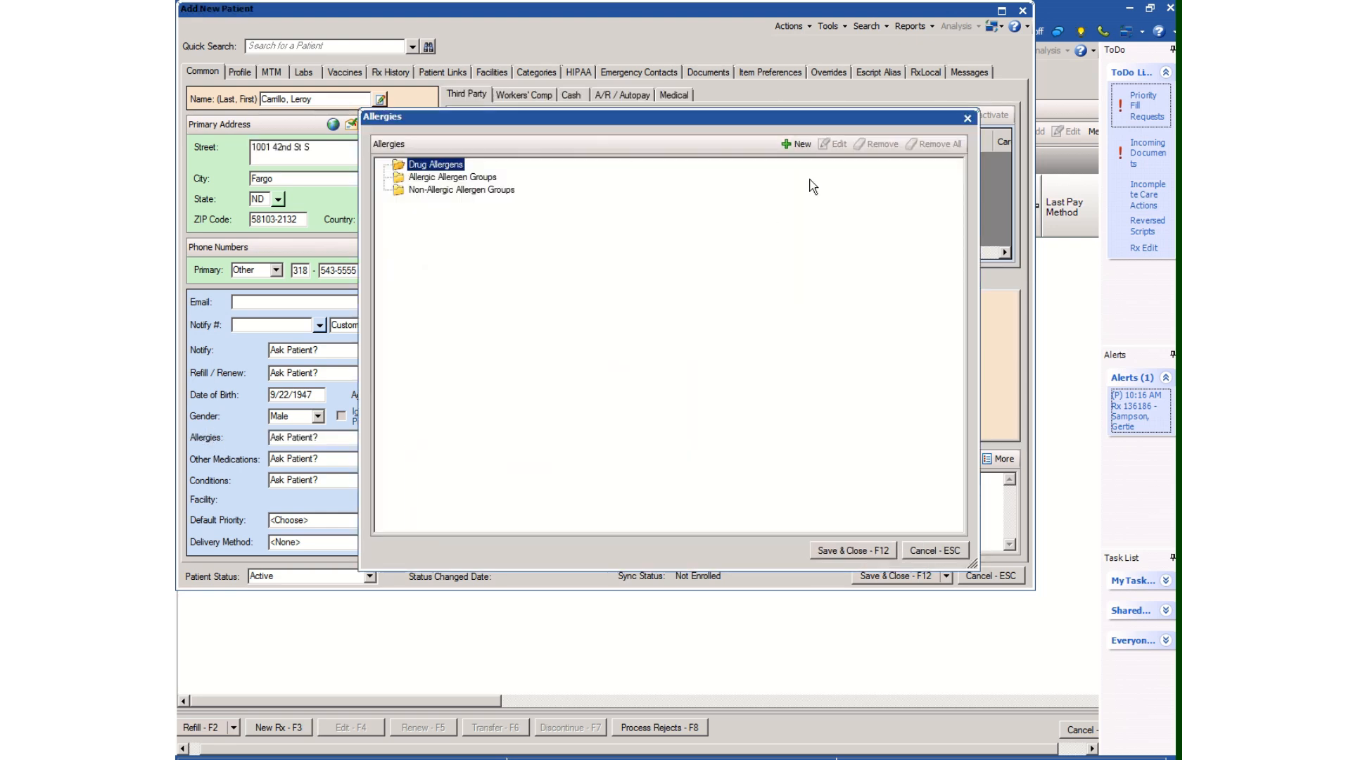
left_click(797, 143)
left_click(849, 187)
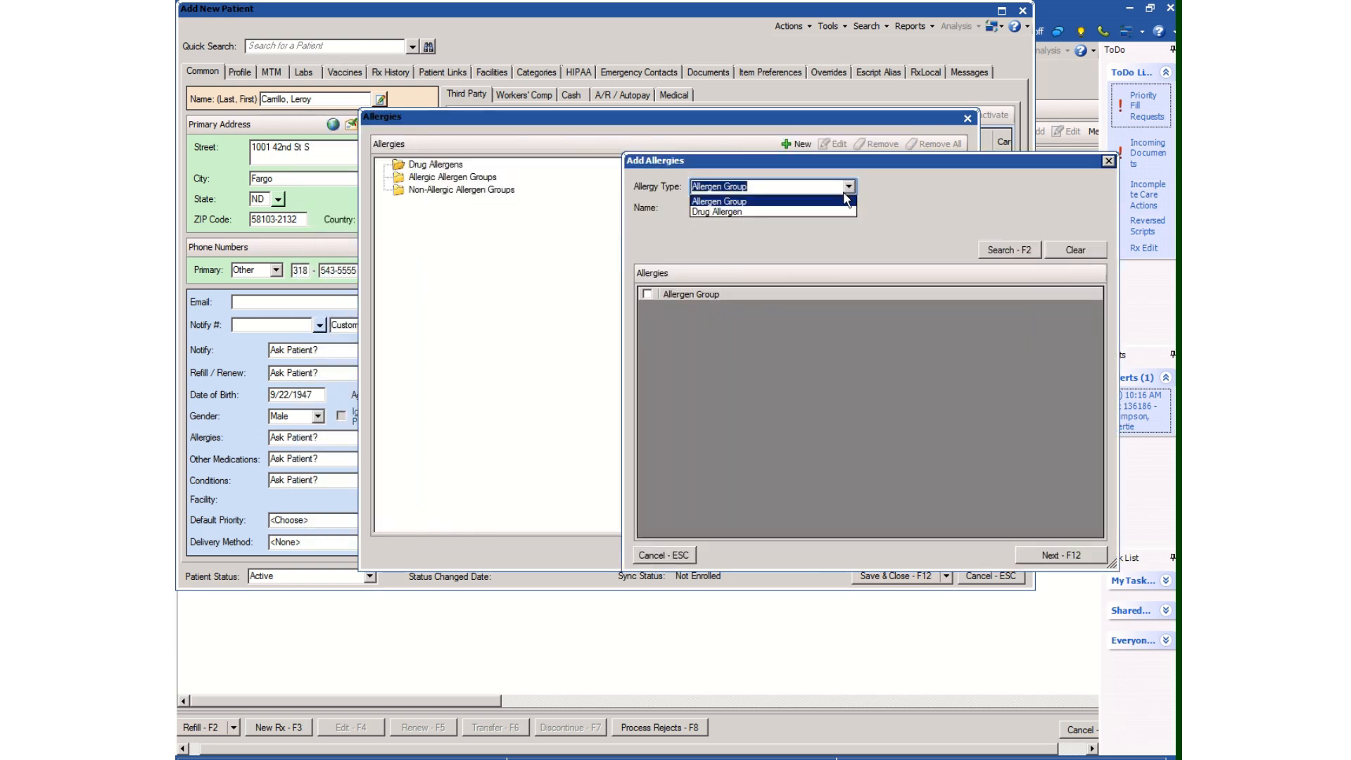
left_click(806, 213)
left_click(816, 209)
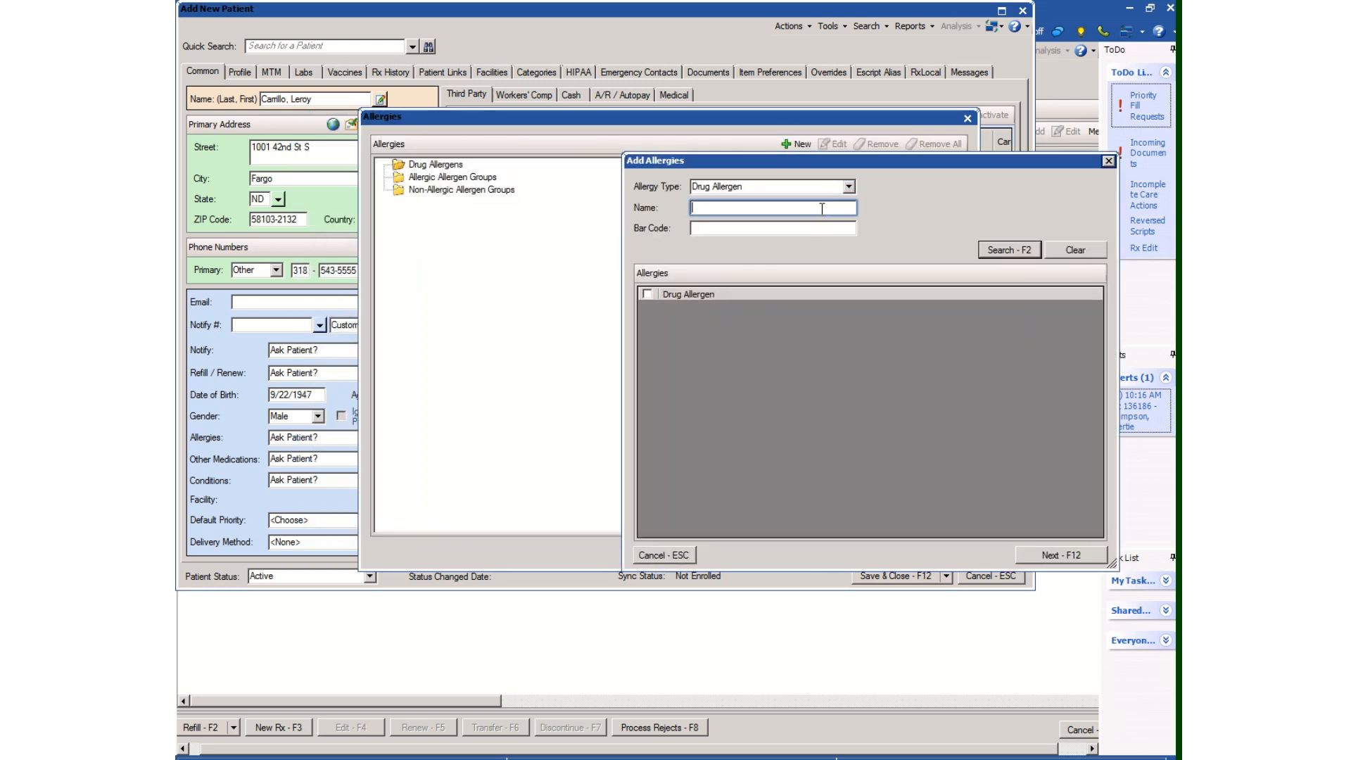
Search the drug allergens for depakote
type("depatkote")
key("BackSpace")
key("BackSpace")
key("BackSpace")
key("BackSpace")
key("BackSpace")
key("BackSpace")
type("akote")
key("Return")
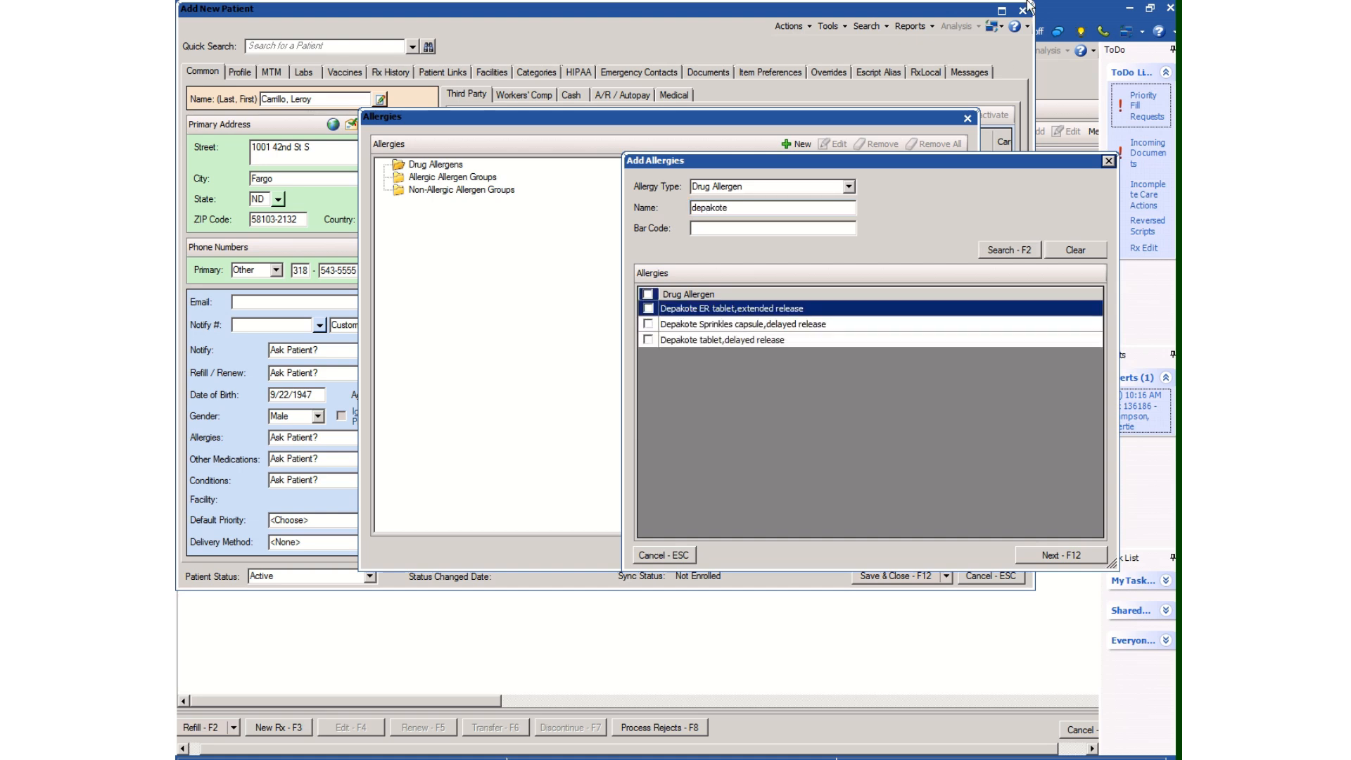
Select the Depakote ER extended-release tablet as the allergen and exclude Valproic Acid Analogues
left_click(648, 308)
left_click(1061, 555)
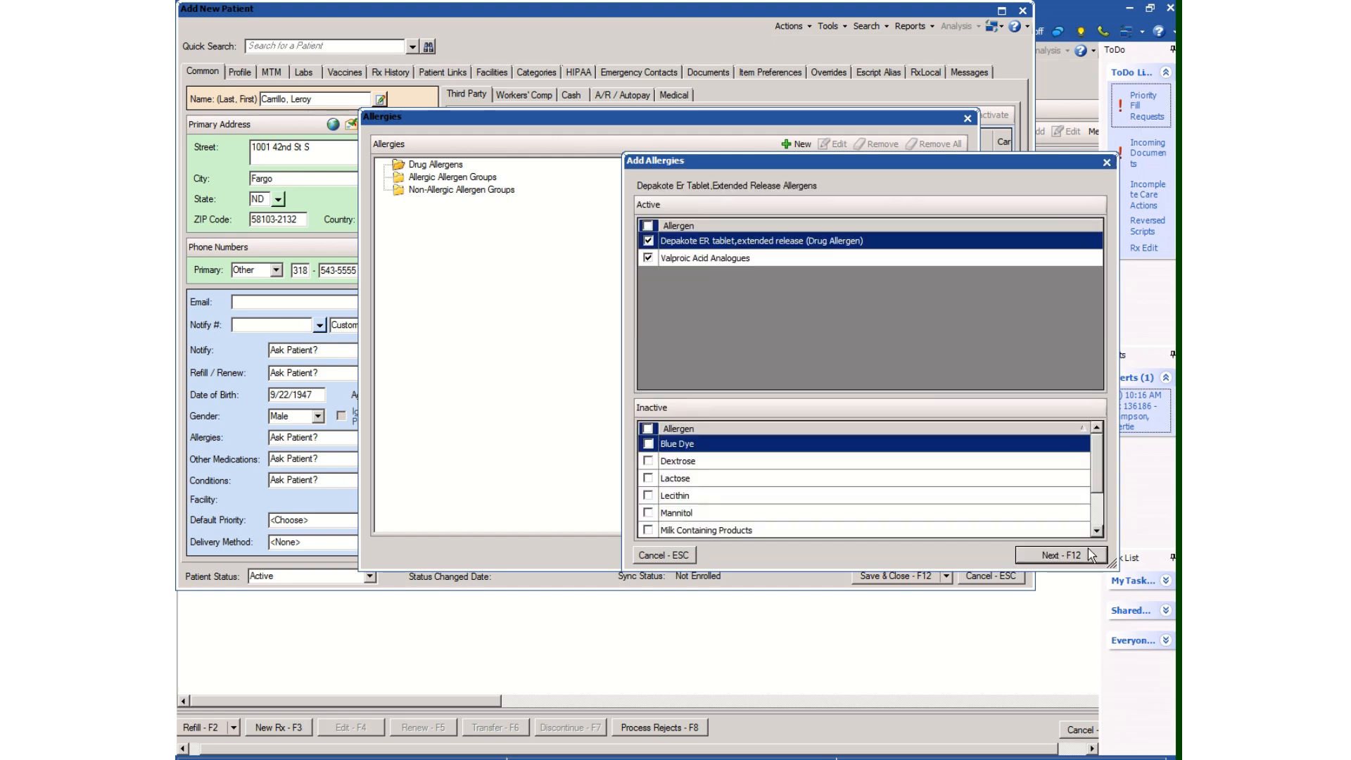
left_click(648, 258)
left_click(1050, 554)
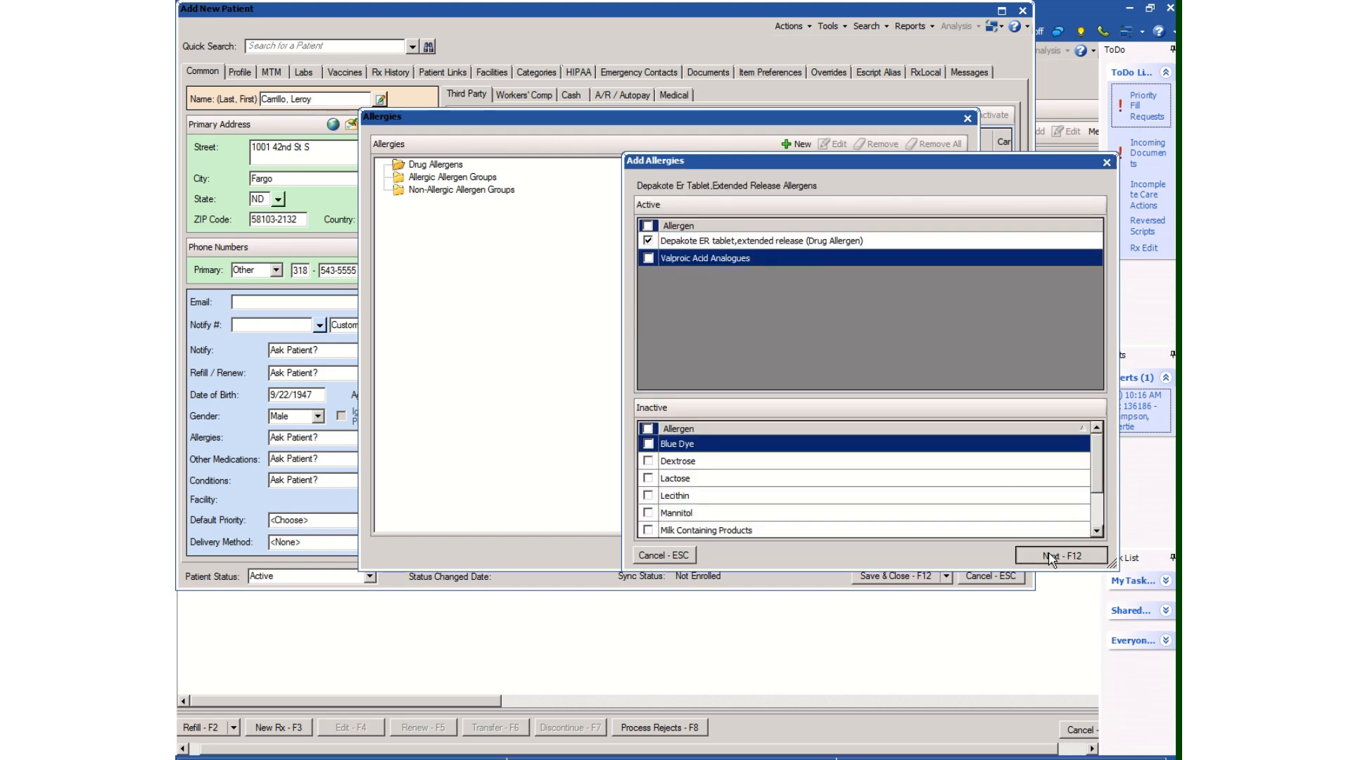
Save the Depakote ER allergy with a Moderate reaction, then cancel the new patient record
left_click(772, 204)
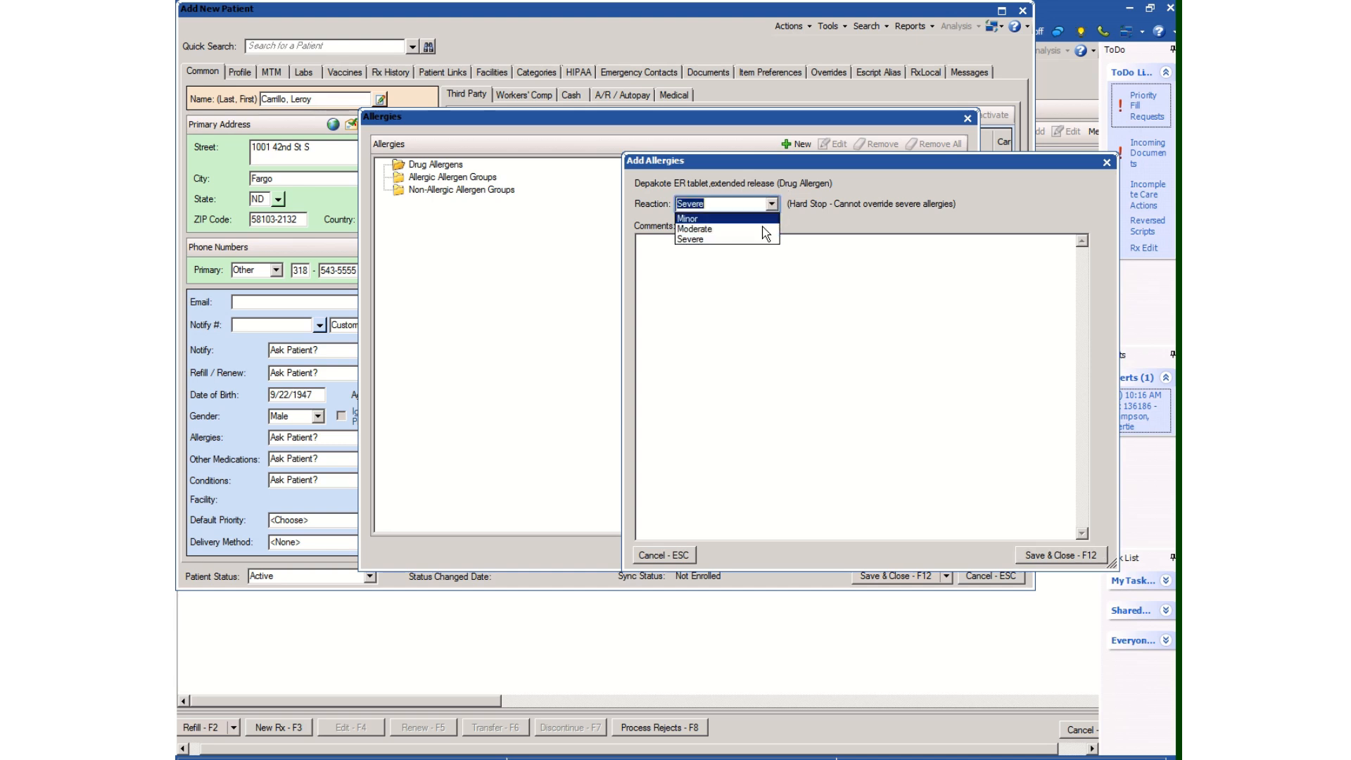
left_click(711, 227)
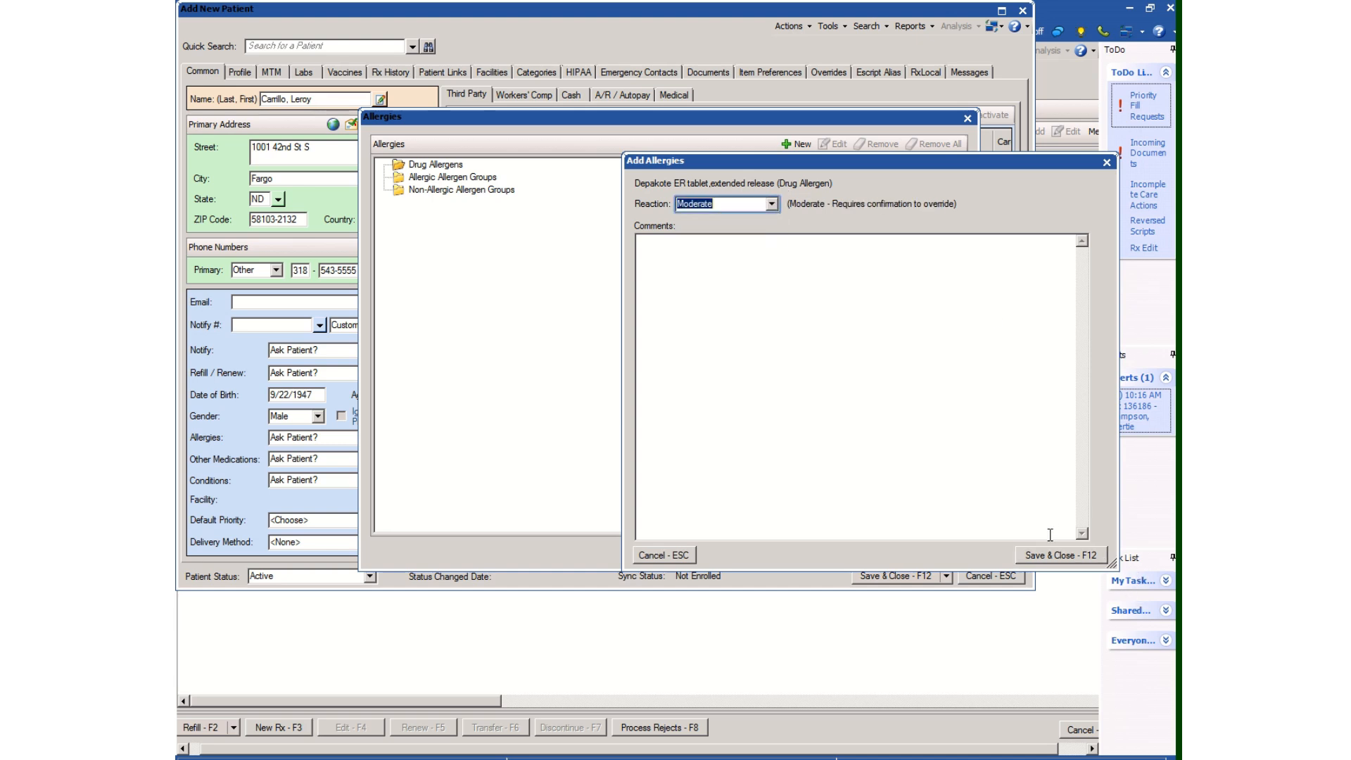
left_click(1039, 559)
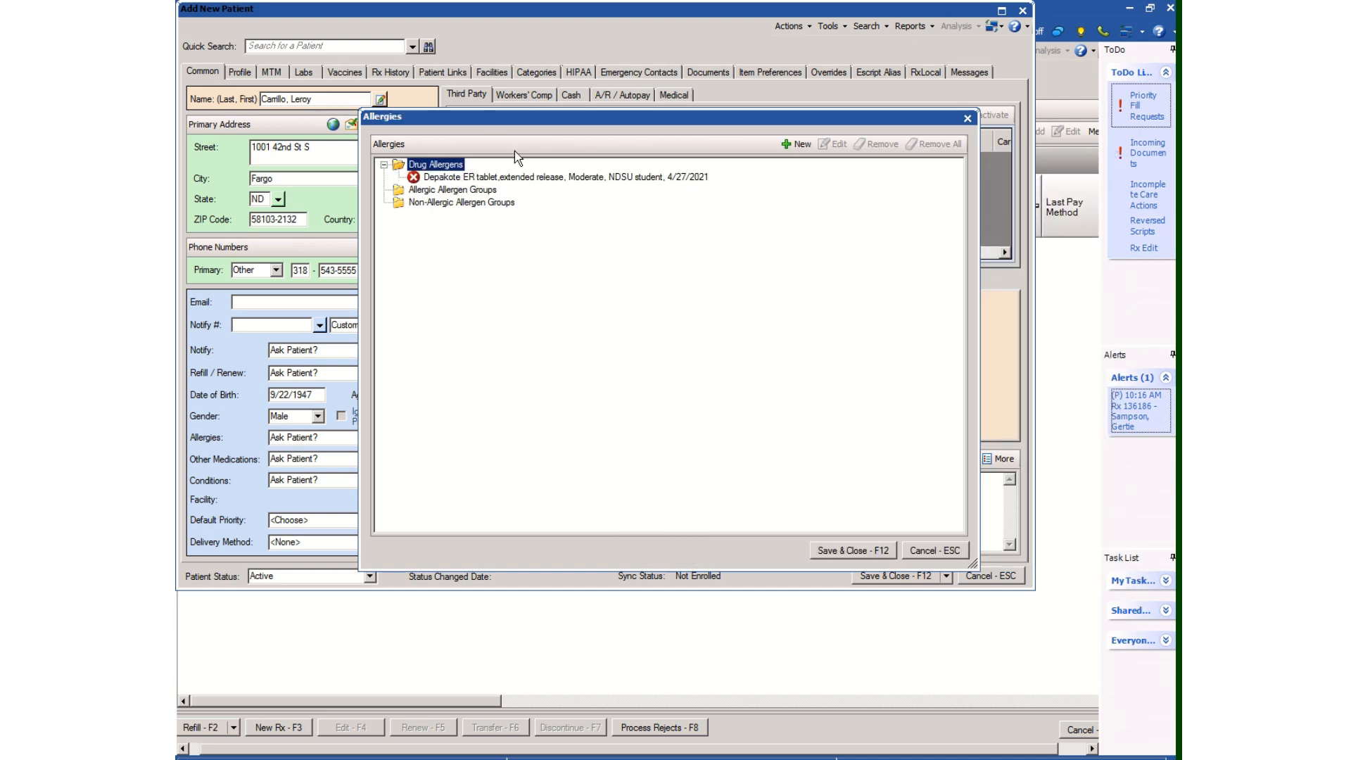
left_click(848, 550)
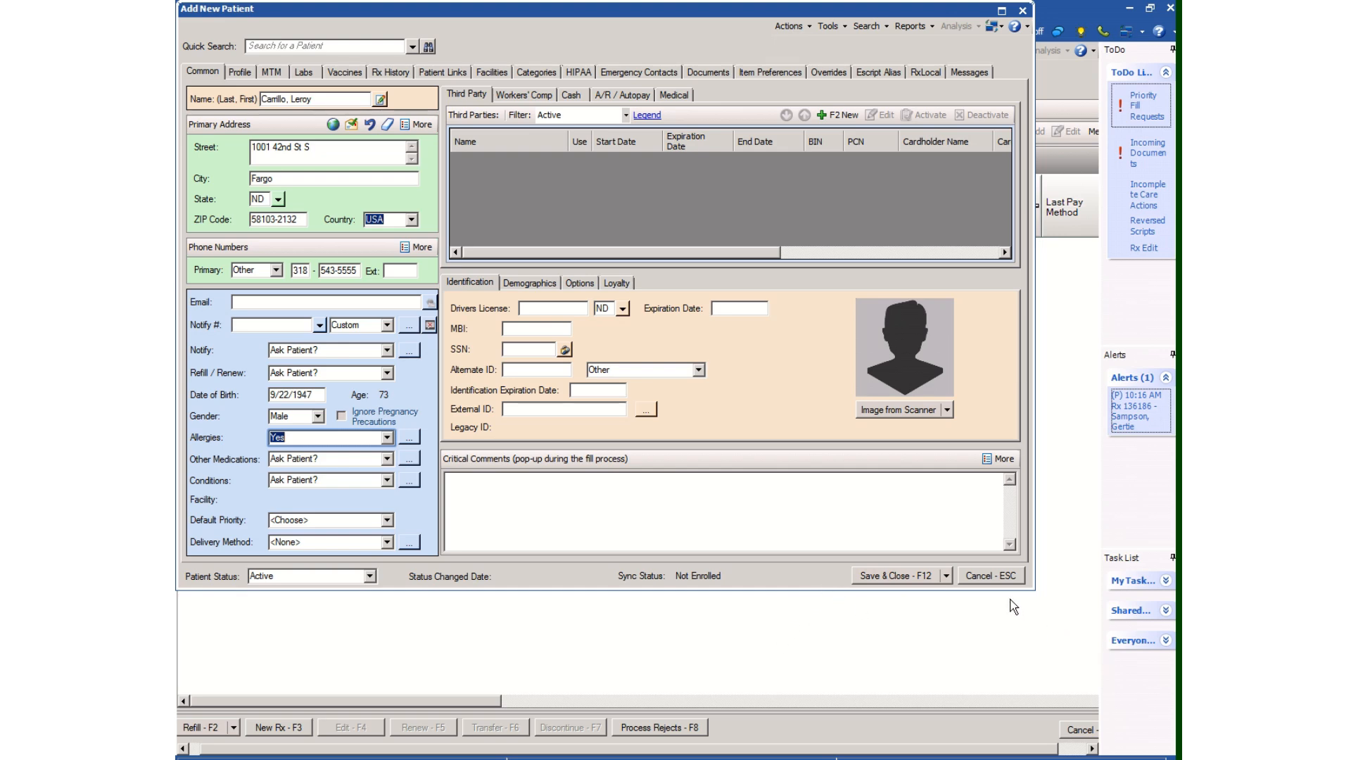
left_click(1019, 575)
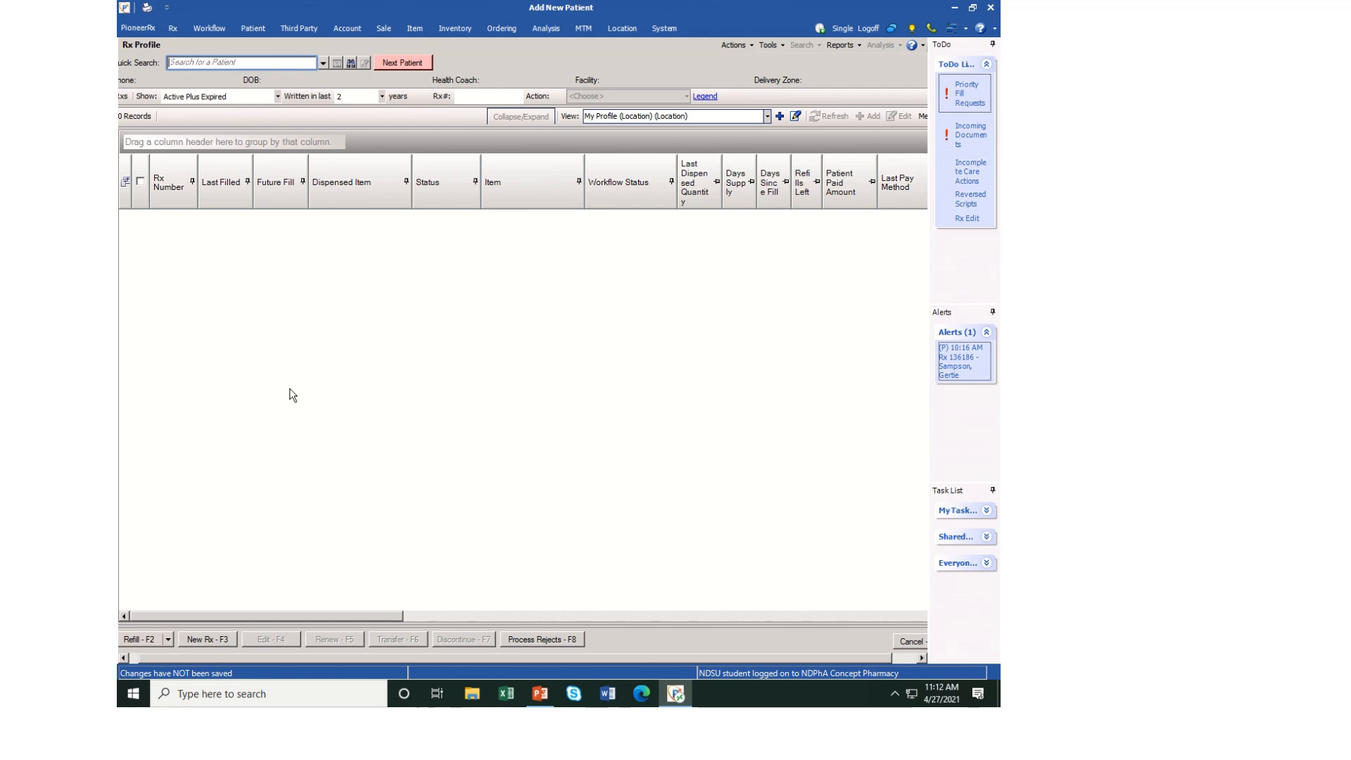
Search for the existing patient by partial last and first name and open the matching Rx profile
left_click(251, 63)
key("Return")
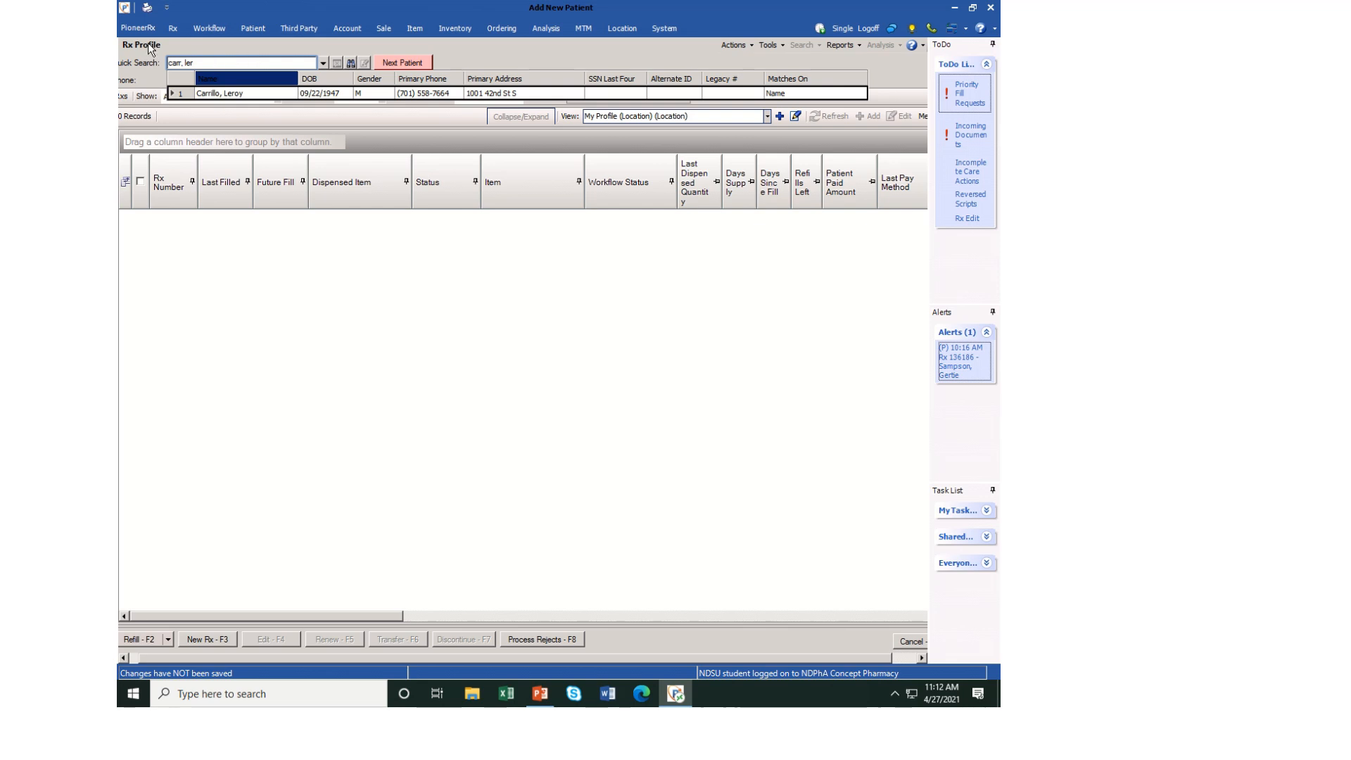
left_click(240, 93)
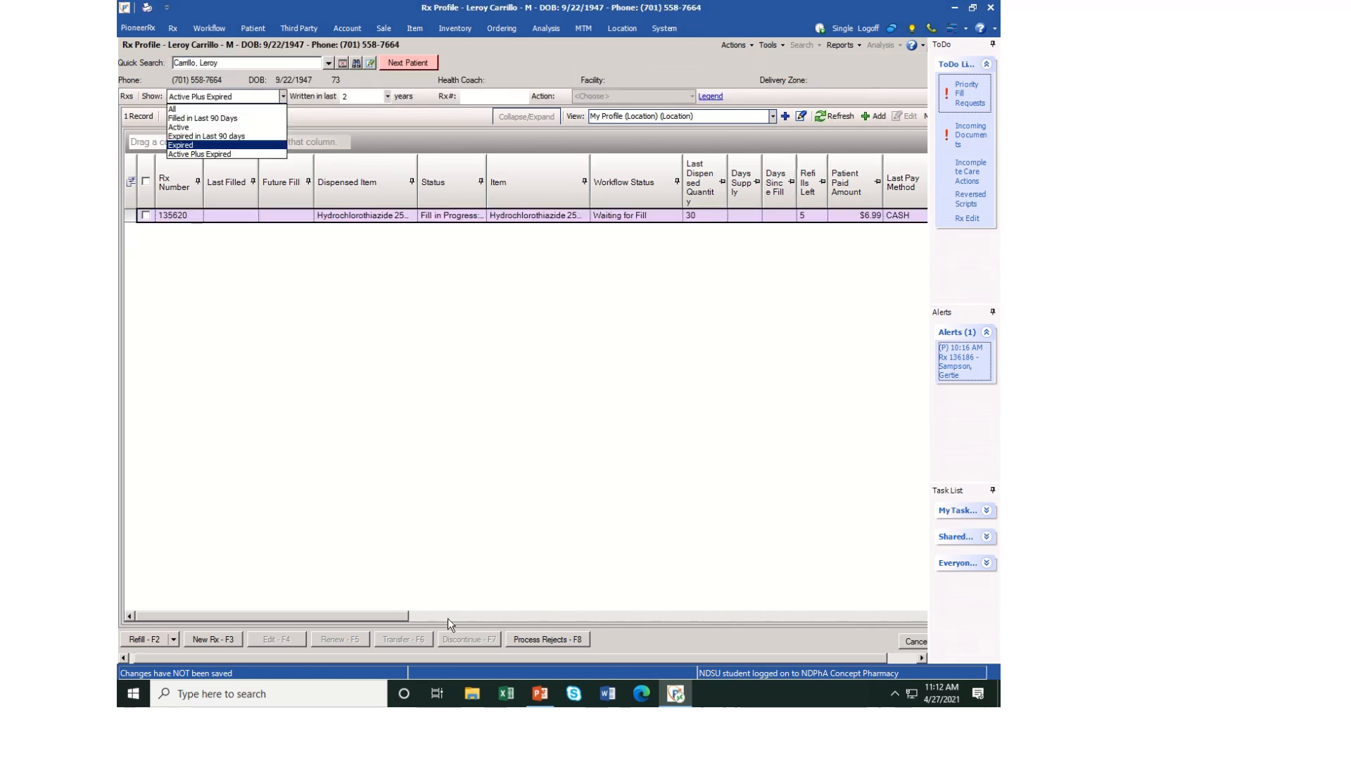
left_click(297, 371)
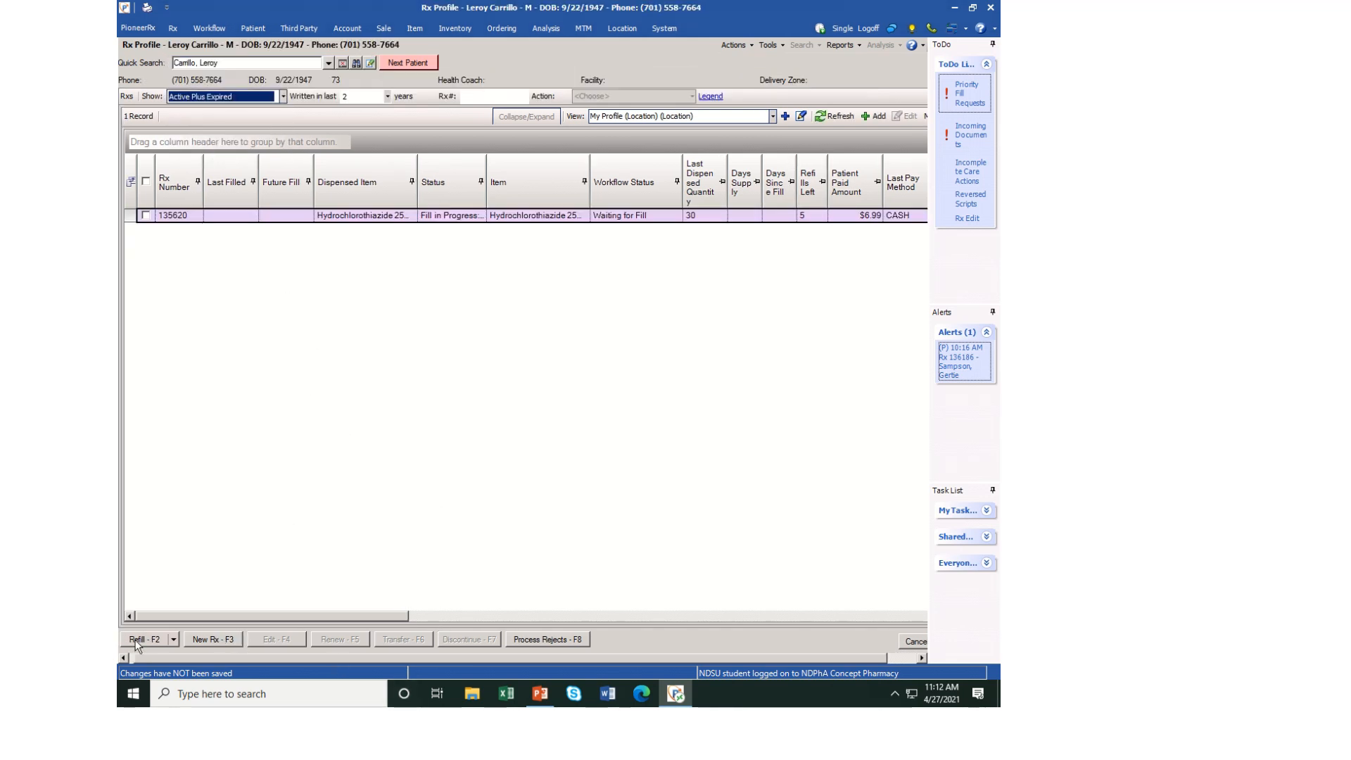
Start a new prescription for the patient and replace the prescriber with the one found by last name
left_click(208, 640)
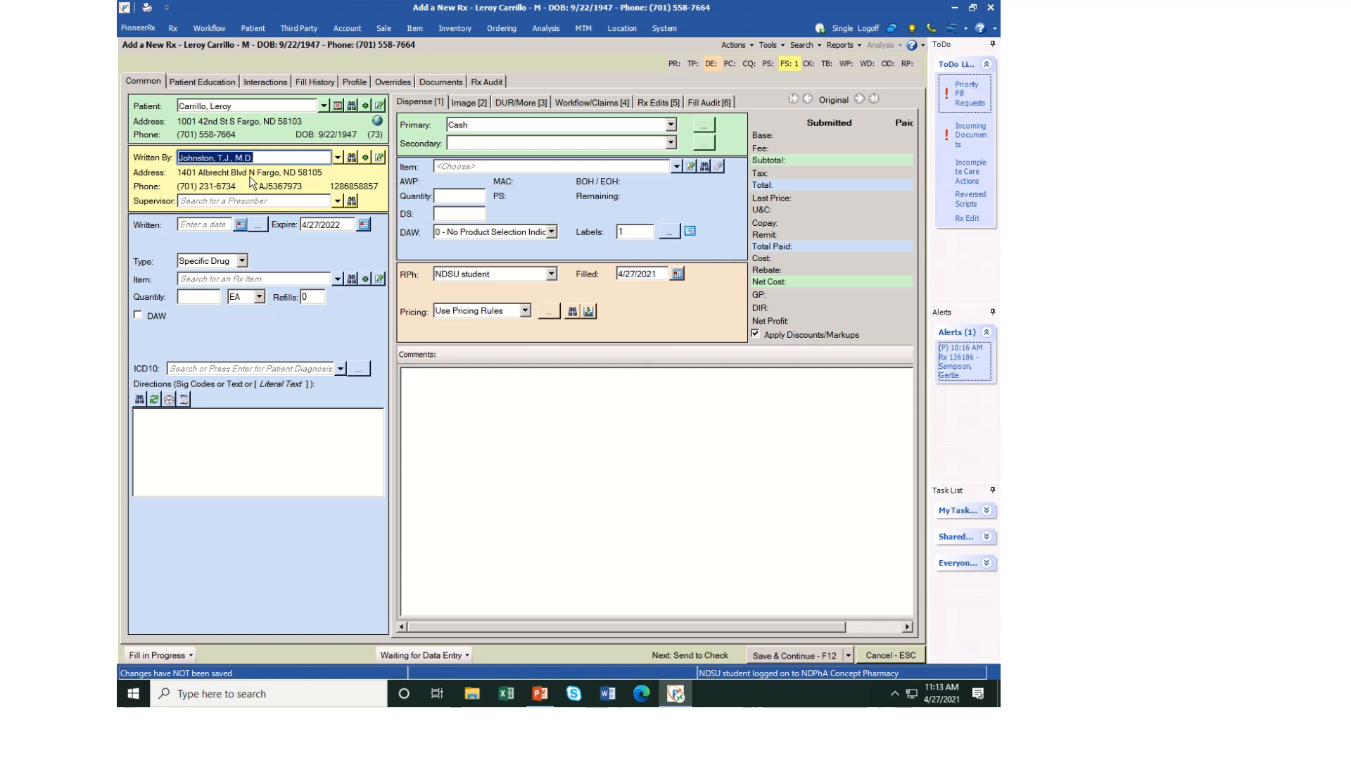
left_click(273, 158)
left_click_drag(257, 158, 165, 154)
key("BackSpace")
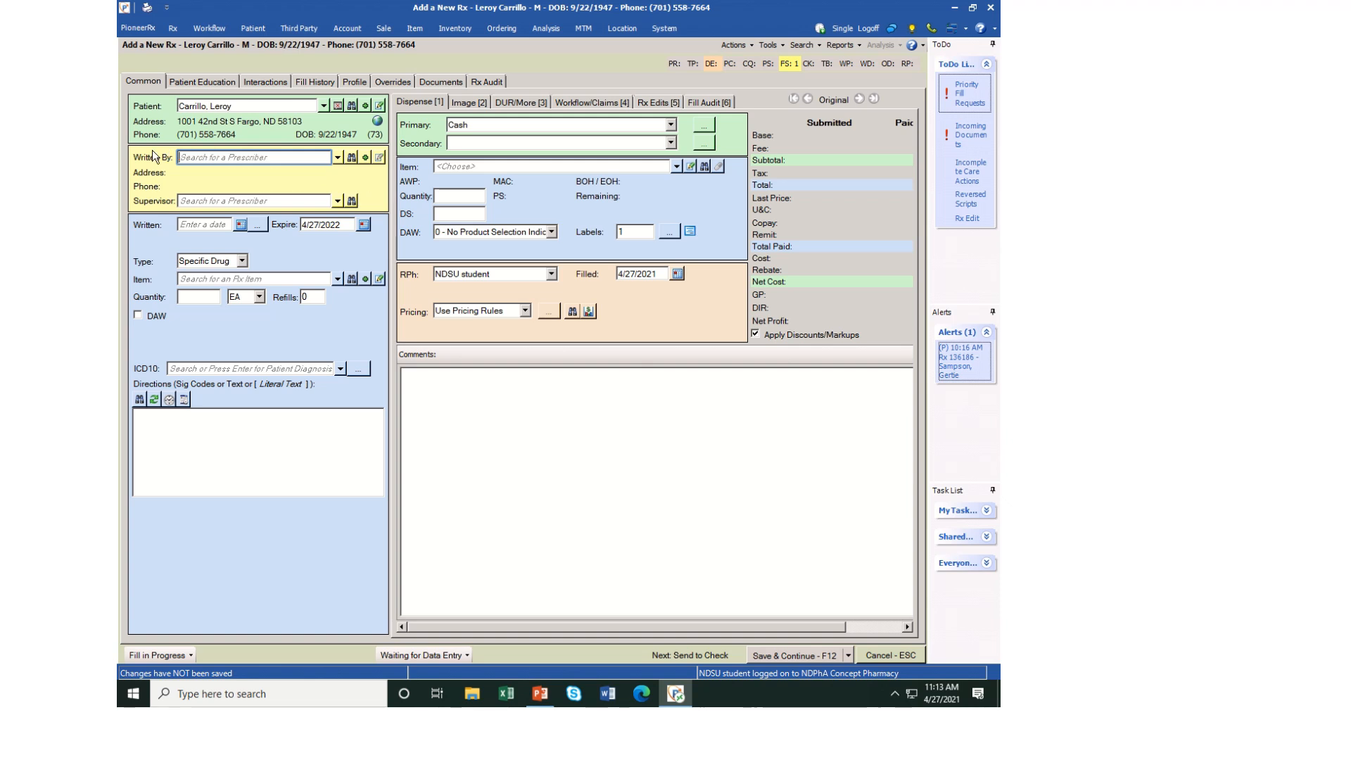
type("zink")
key("Return")
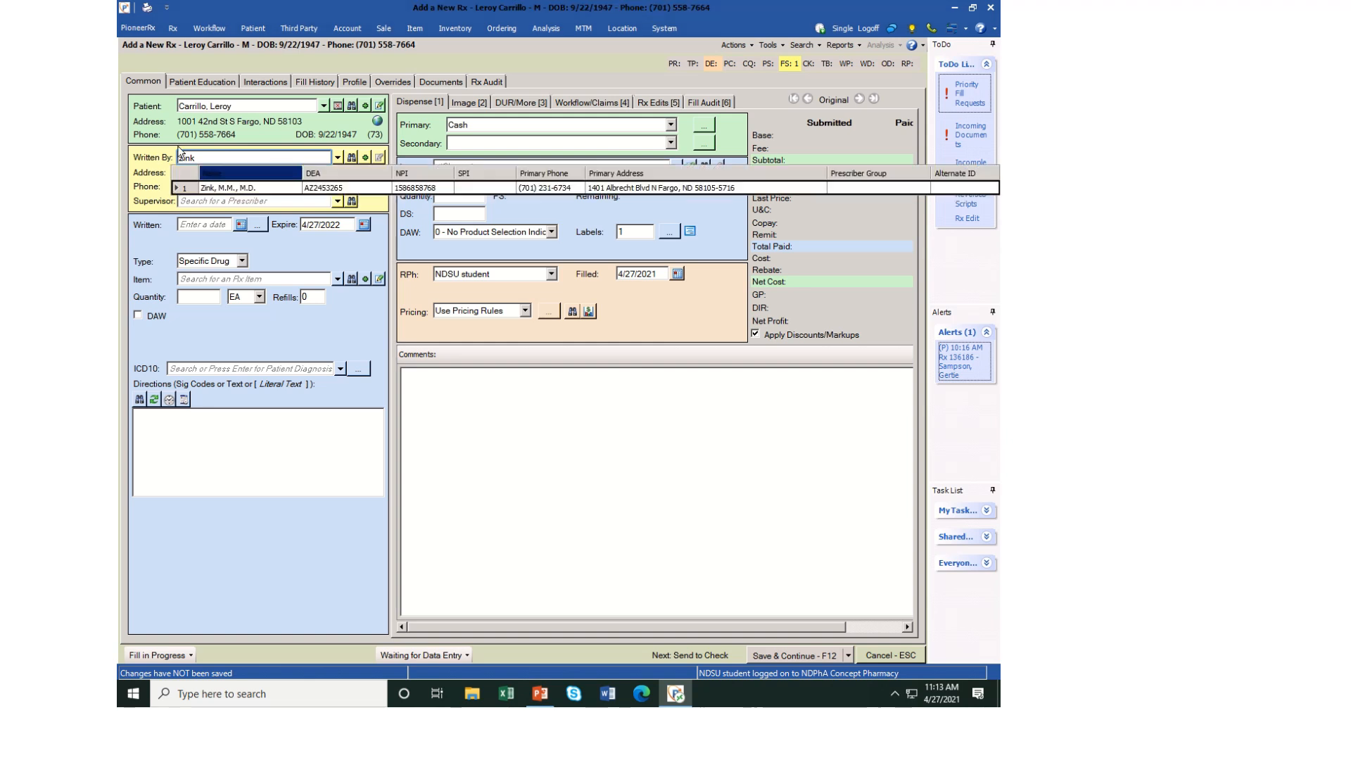
left_click(224, 188)
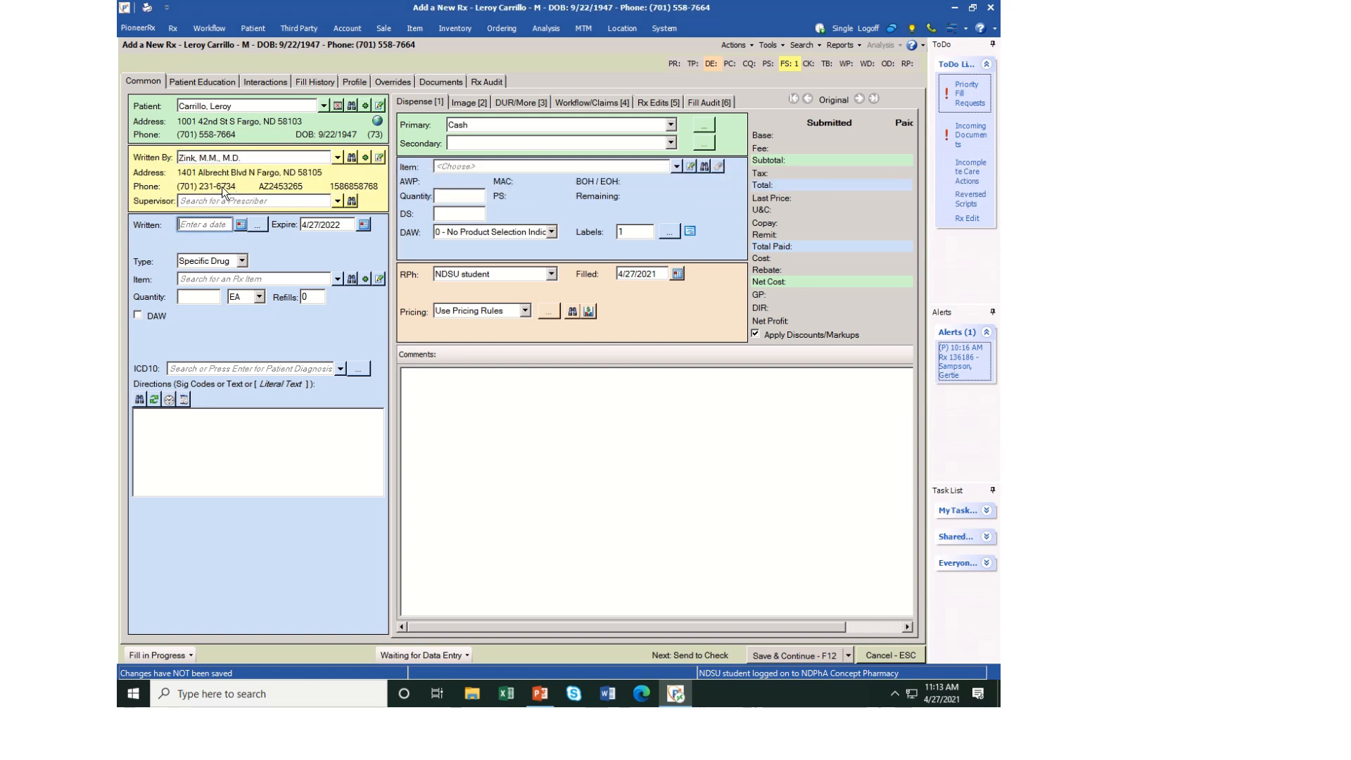
Set the prescription's written date to 12/15/2020
left_click(221, 224)
type("12152020")
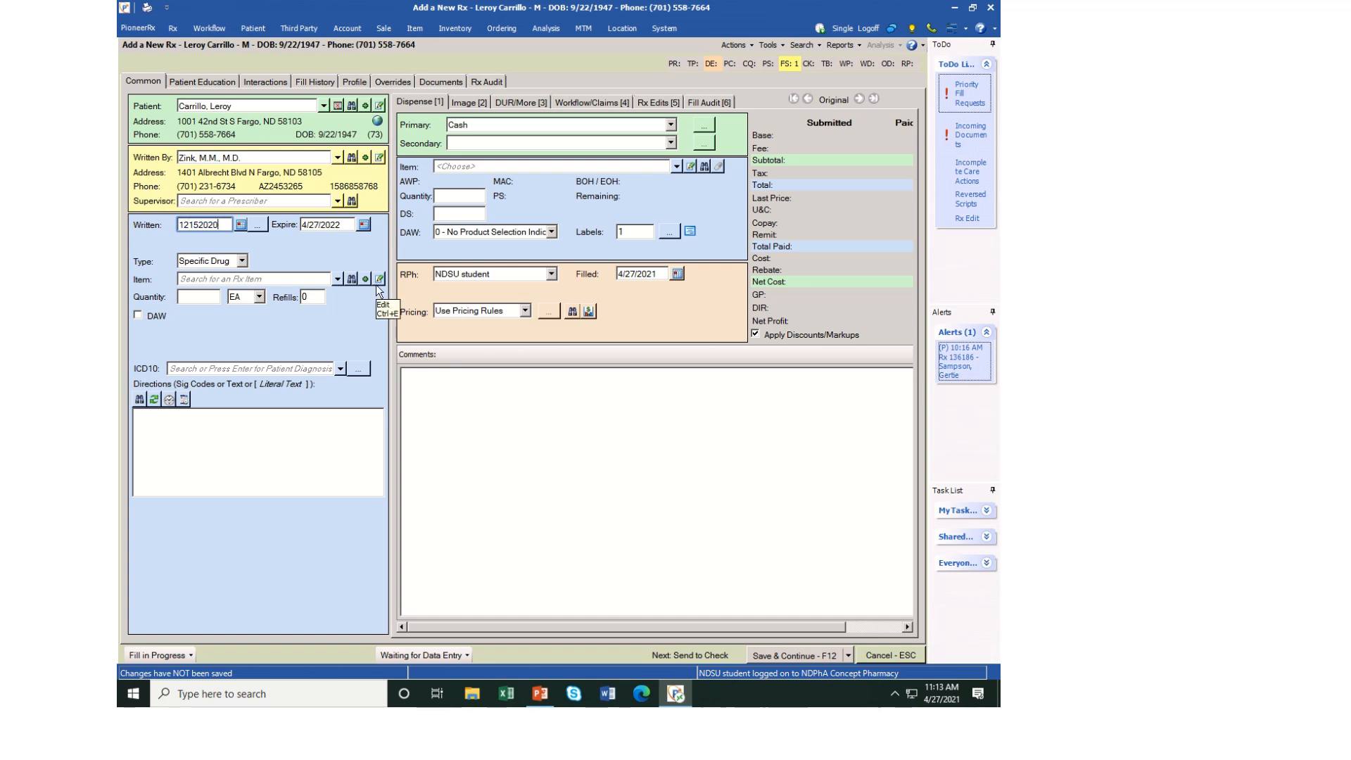
key("Tab")
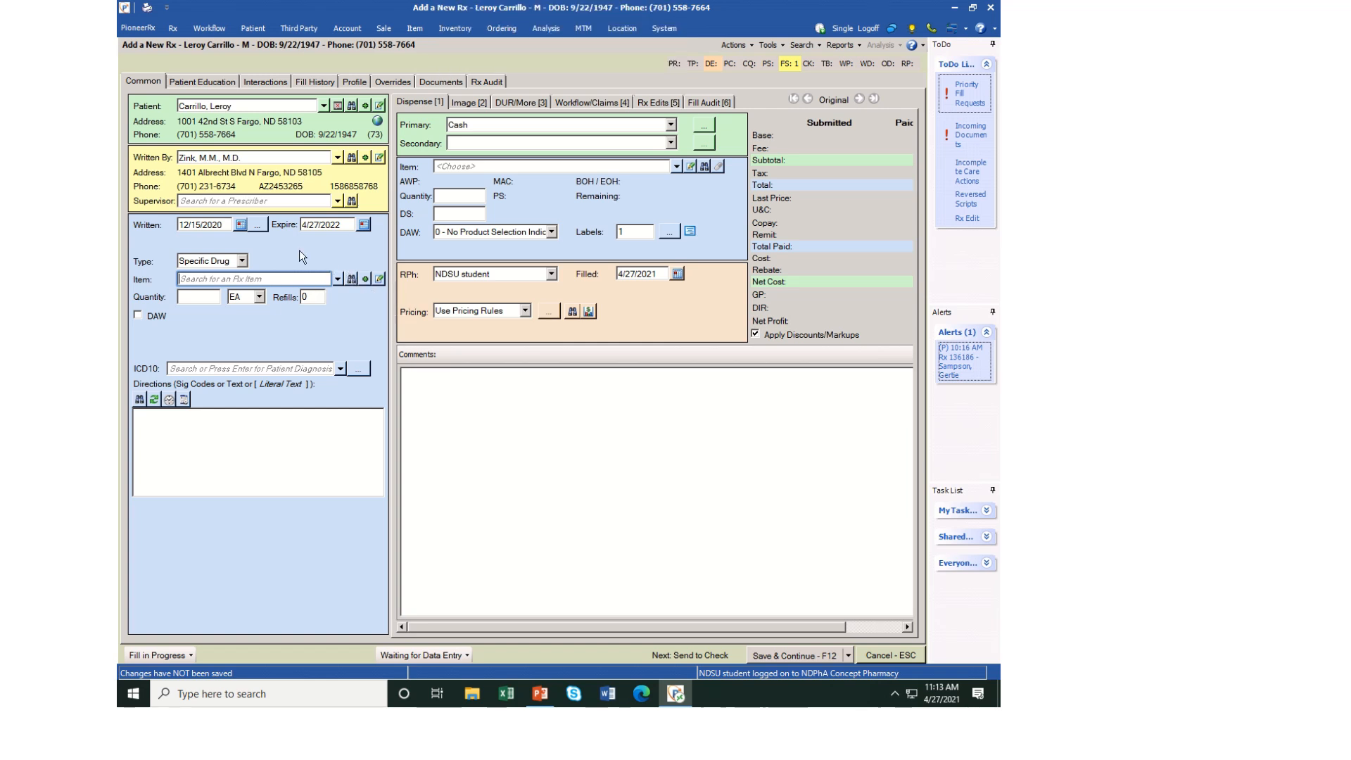
left_click(220, 279)
key("Return")
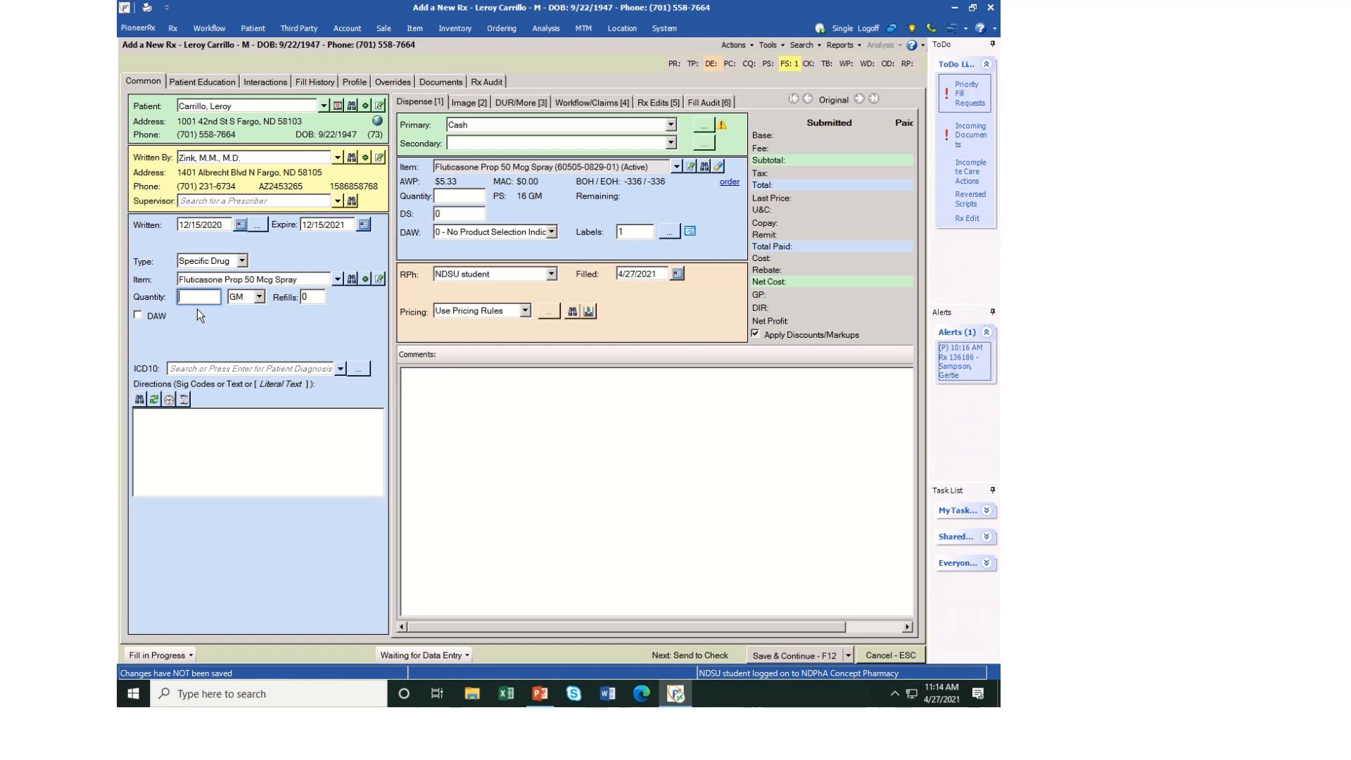
Set the prescription quantity to 16 GM and the refills to 5
type("16")
left_click(306, 300)
key("BackSpace")
type("5")
left_click(315, 465)
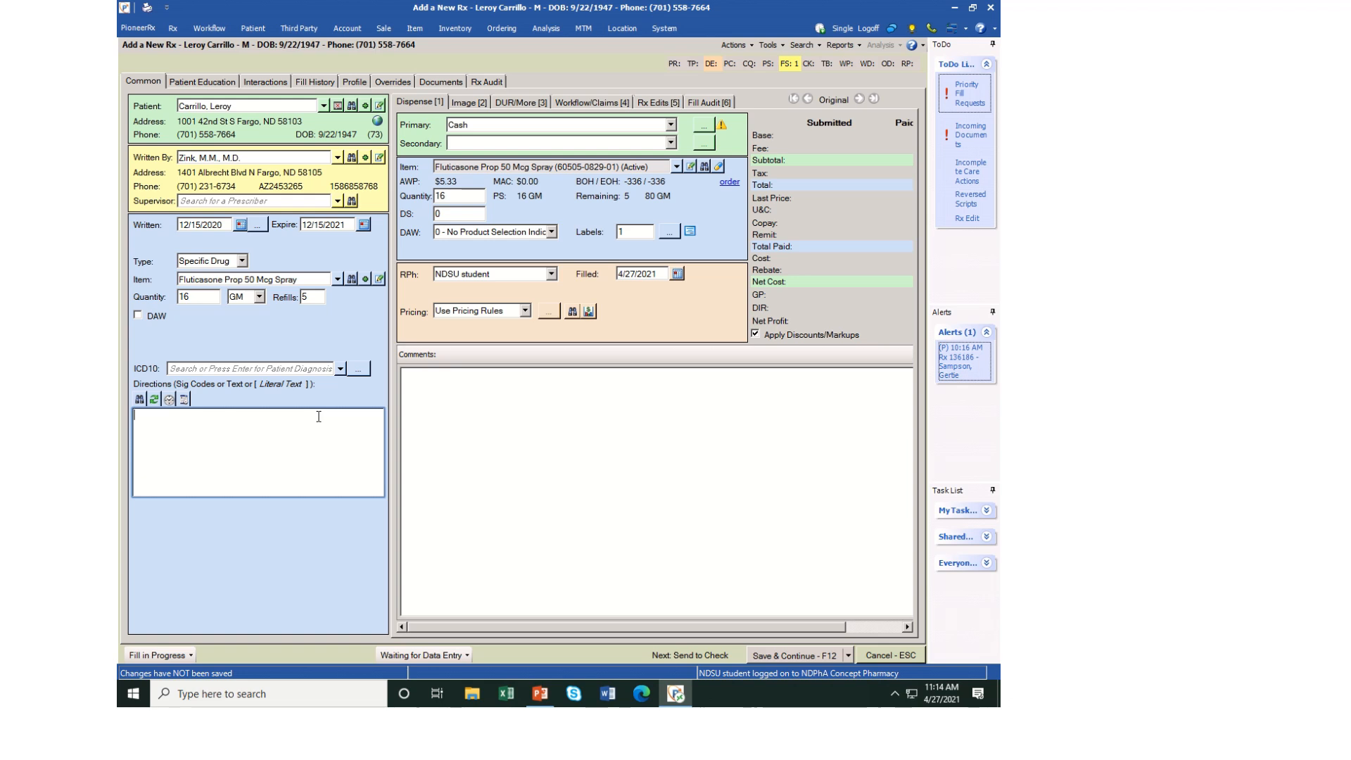
Enter the directions as the bracketed literal text "[Instill 2 sprays into each nostril once daily]"
type("i")
type("Instill 2 ")
type("spray")
type("s into each no")
type("steri")
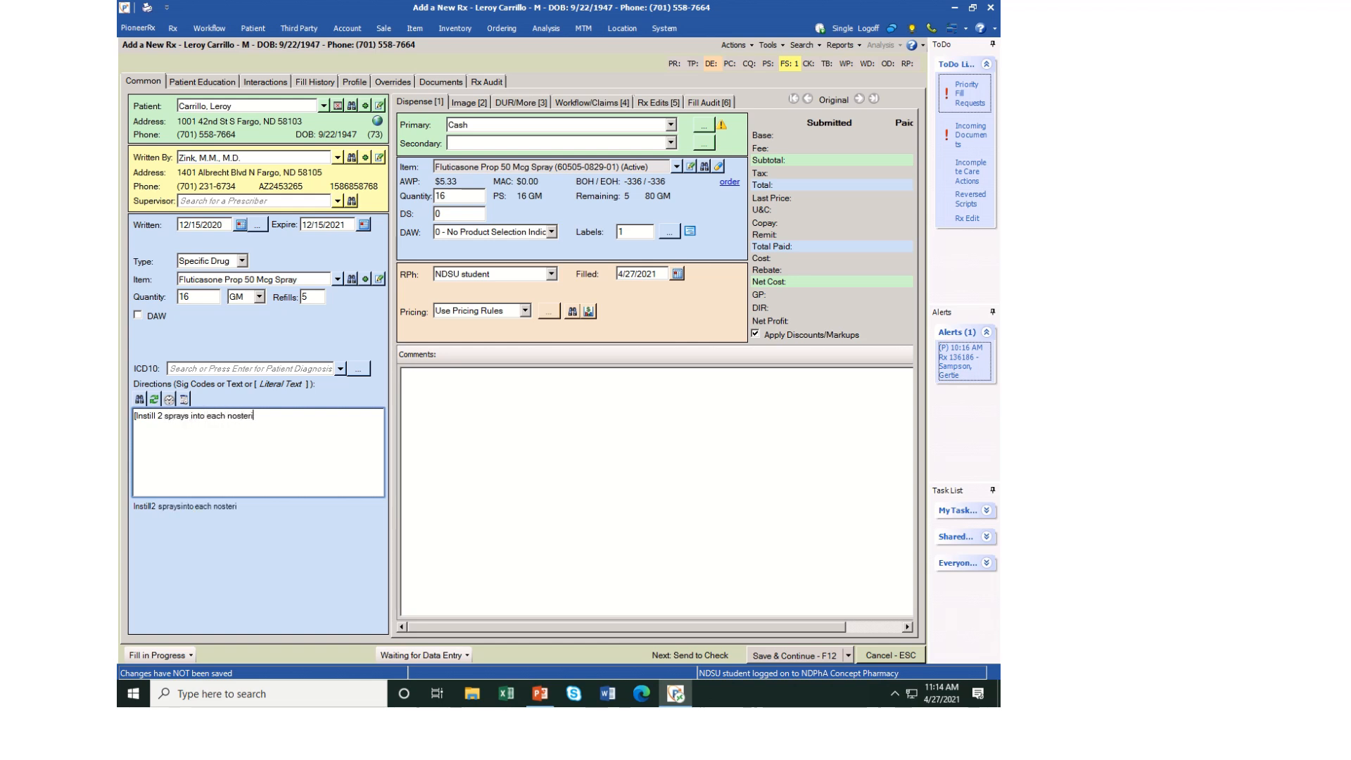
type("l once daily]")
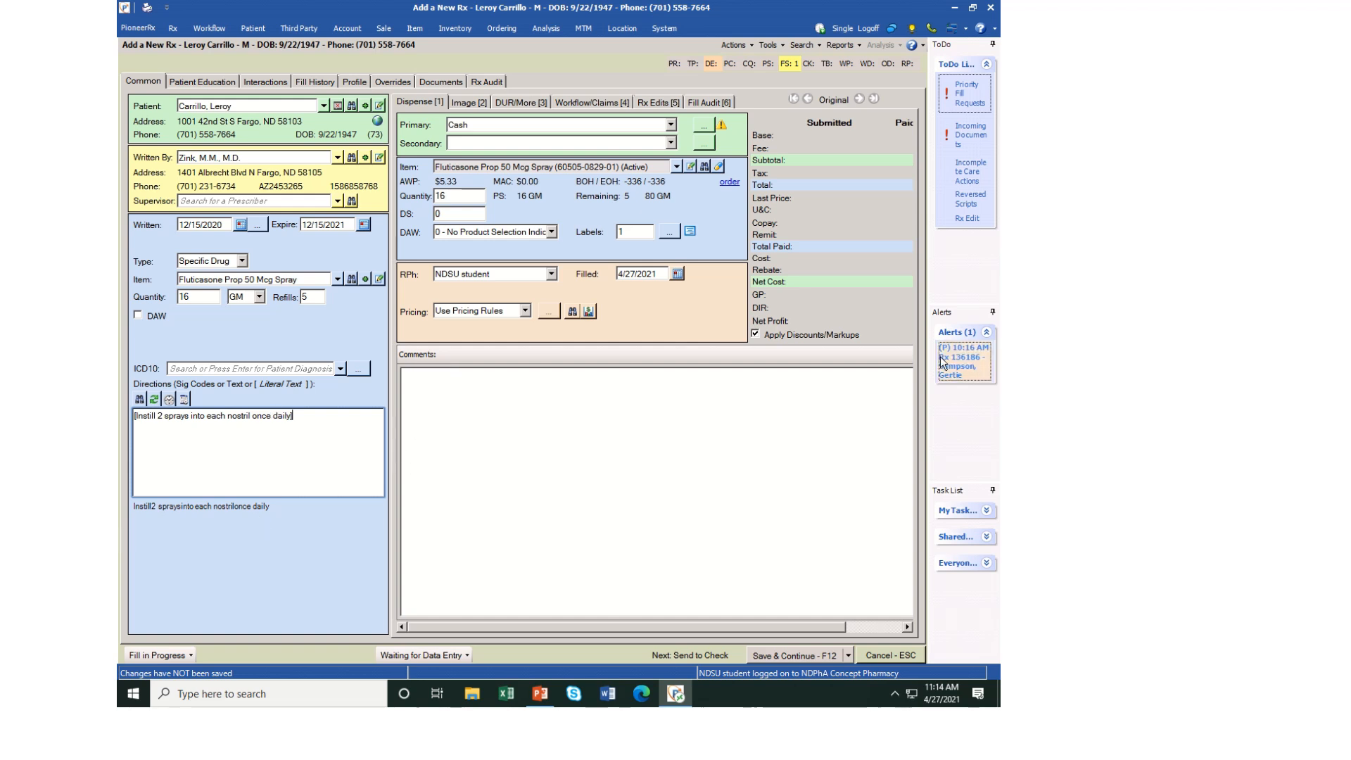
Switch to HoverCam Flex10 and take a snapshot of the paper prescription
left_click(955, 8)
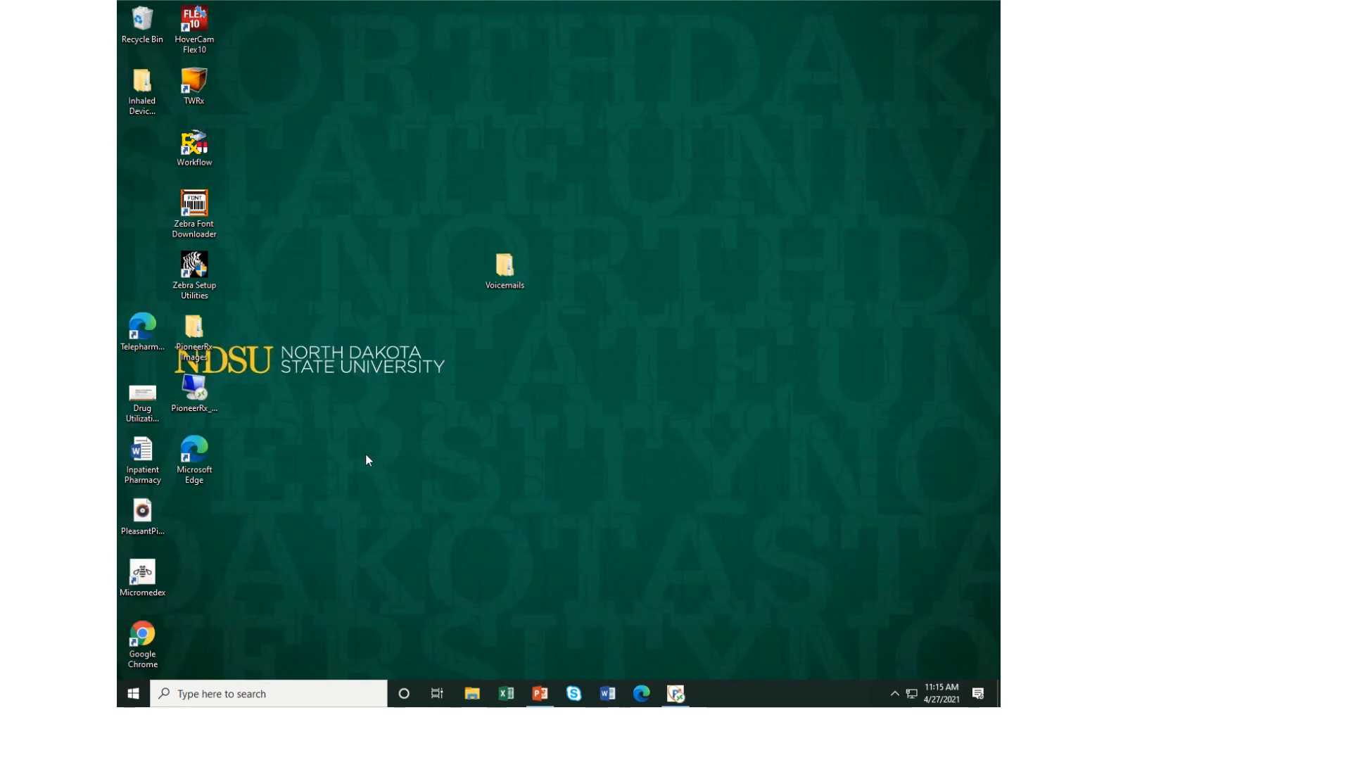
double_click(210, 33)
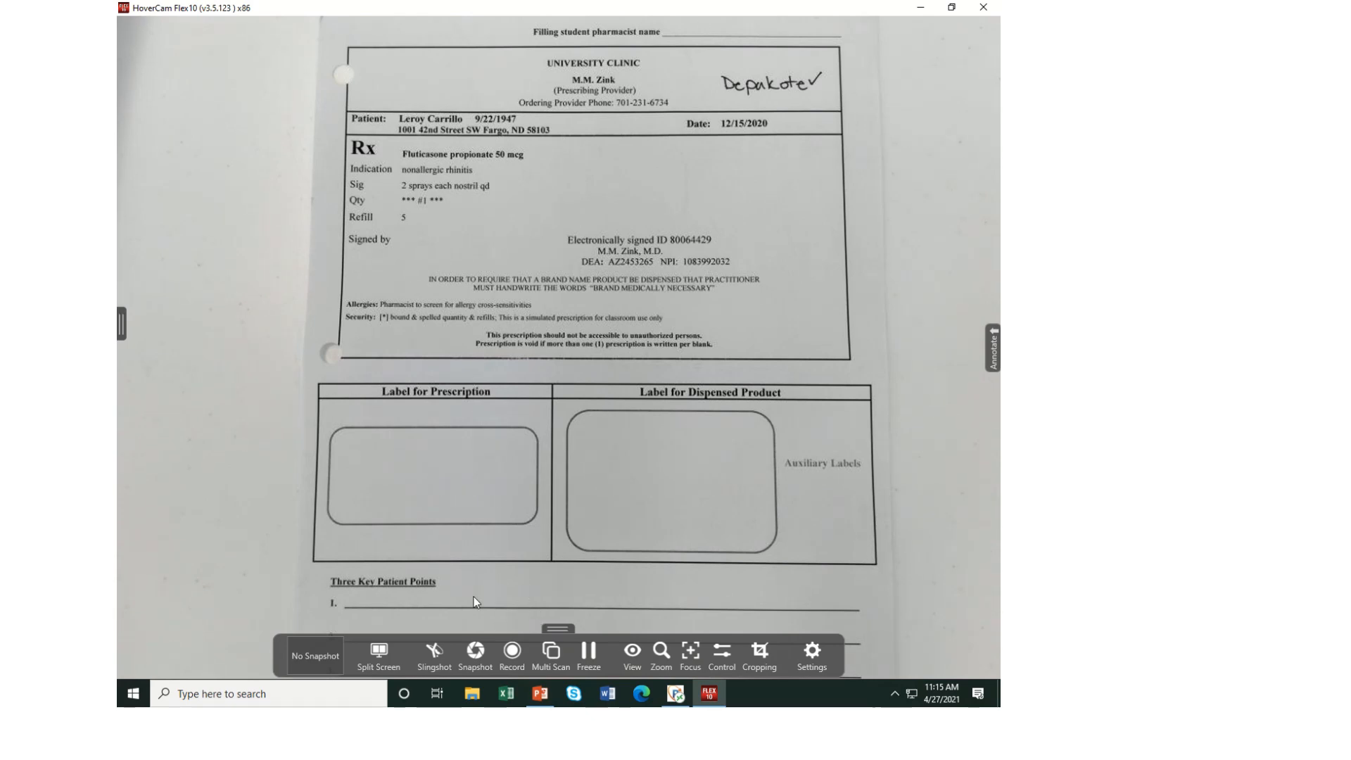
left_click(477, 656)
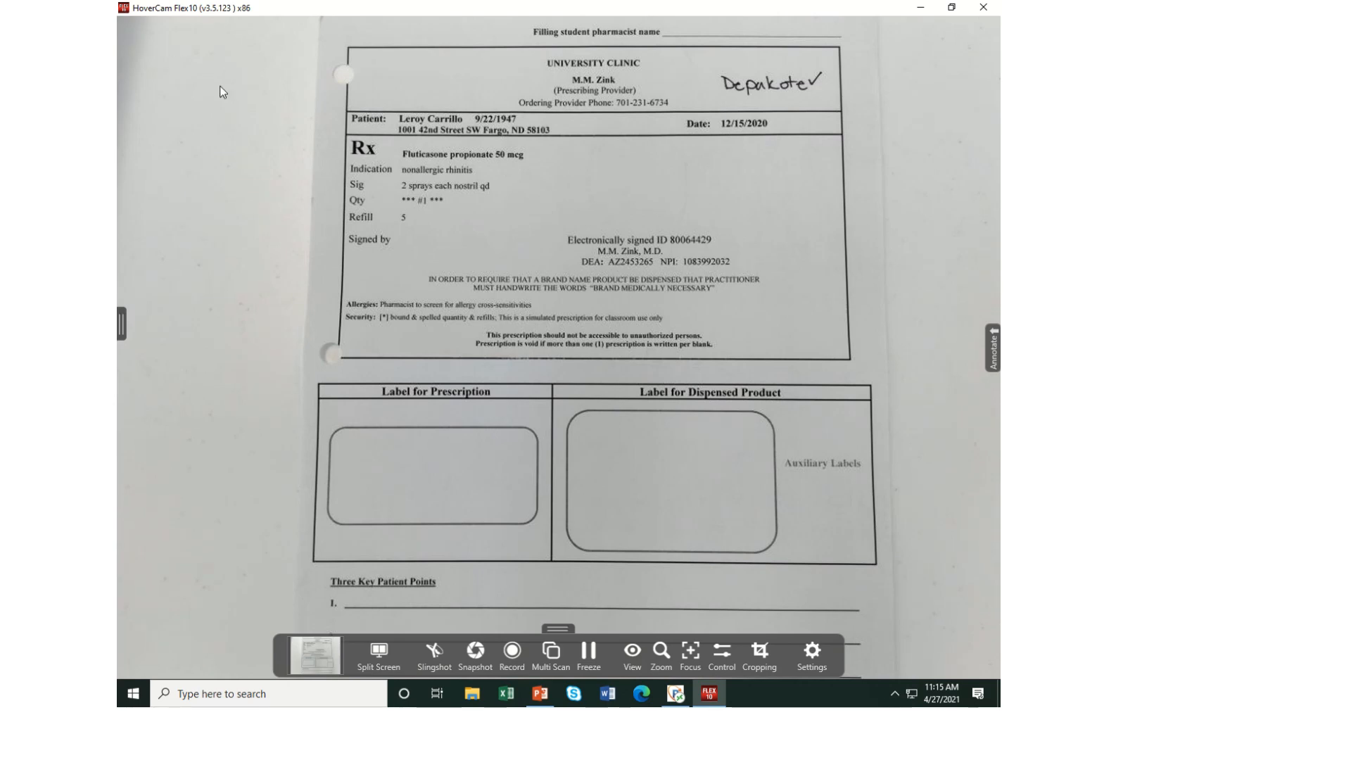
Open the new snapshot for export and choose C:\PioneerRx Images as the destination folder
left_click(311, 662)
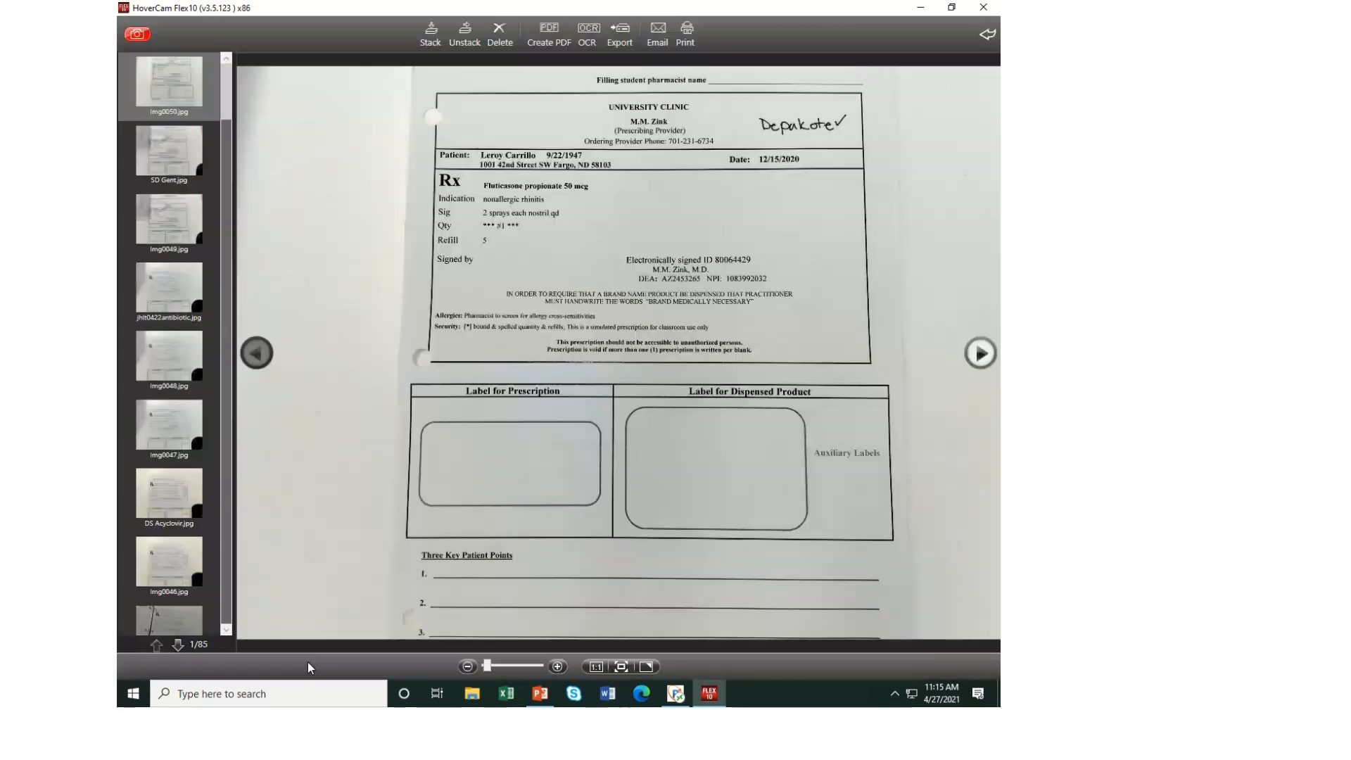
left_click(619, 39)
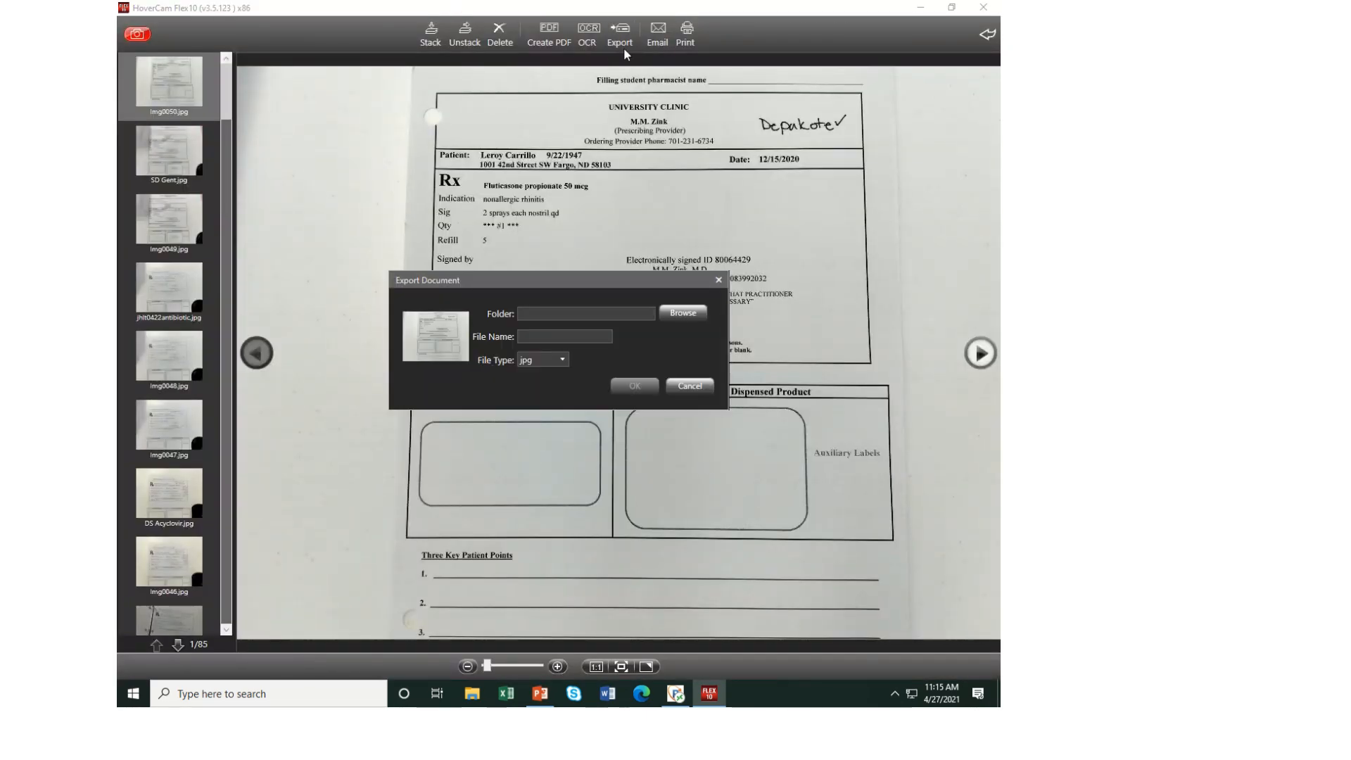
left_click(683, 313)
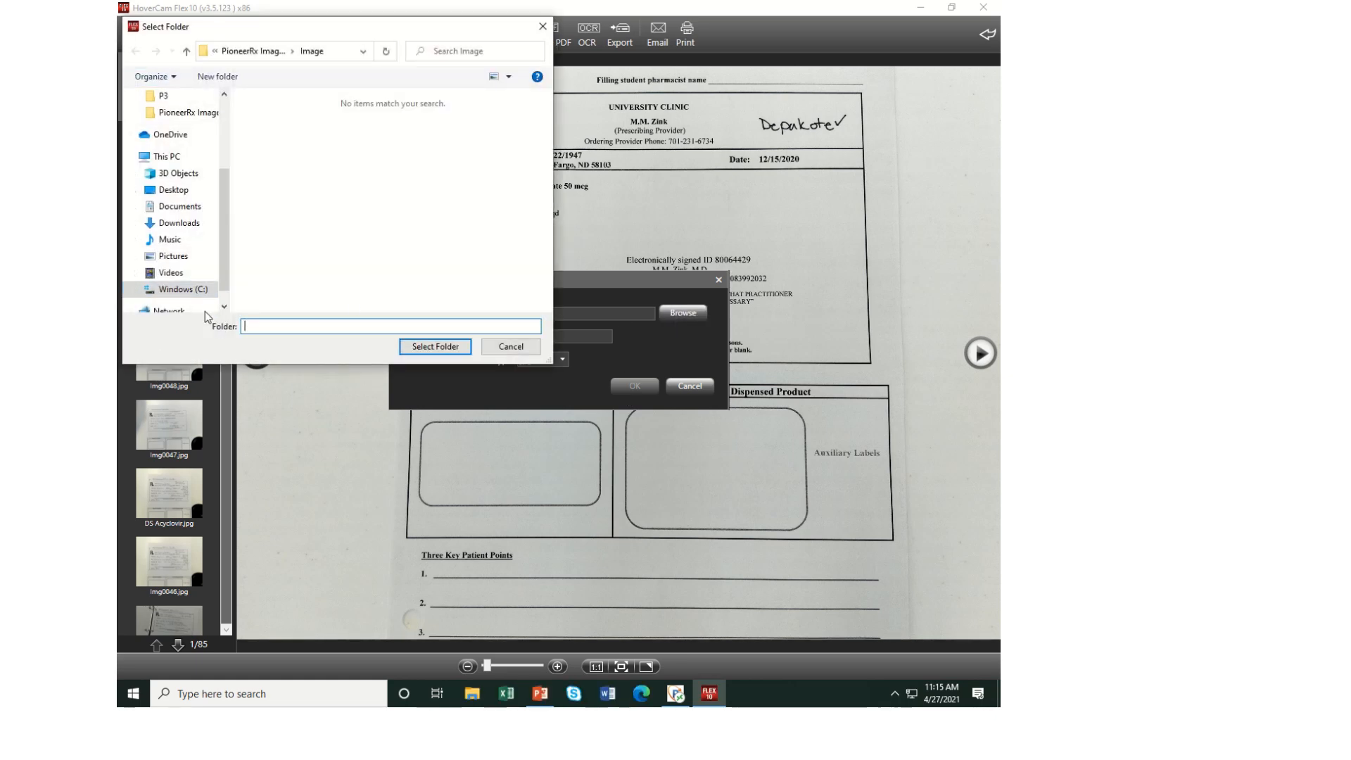
left_click(169, 294)
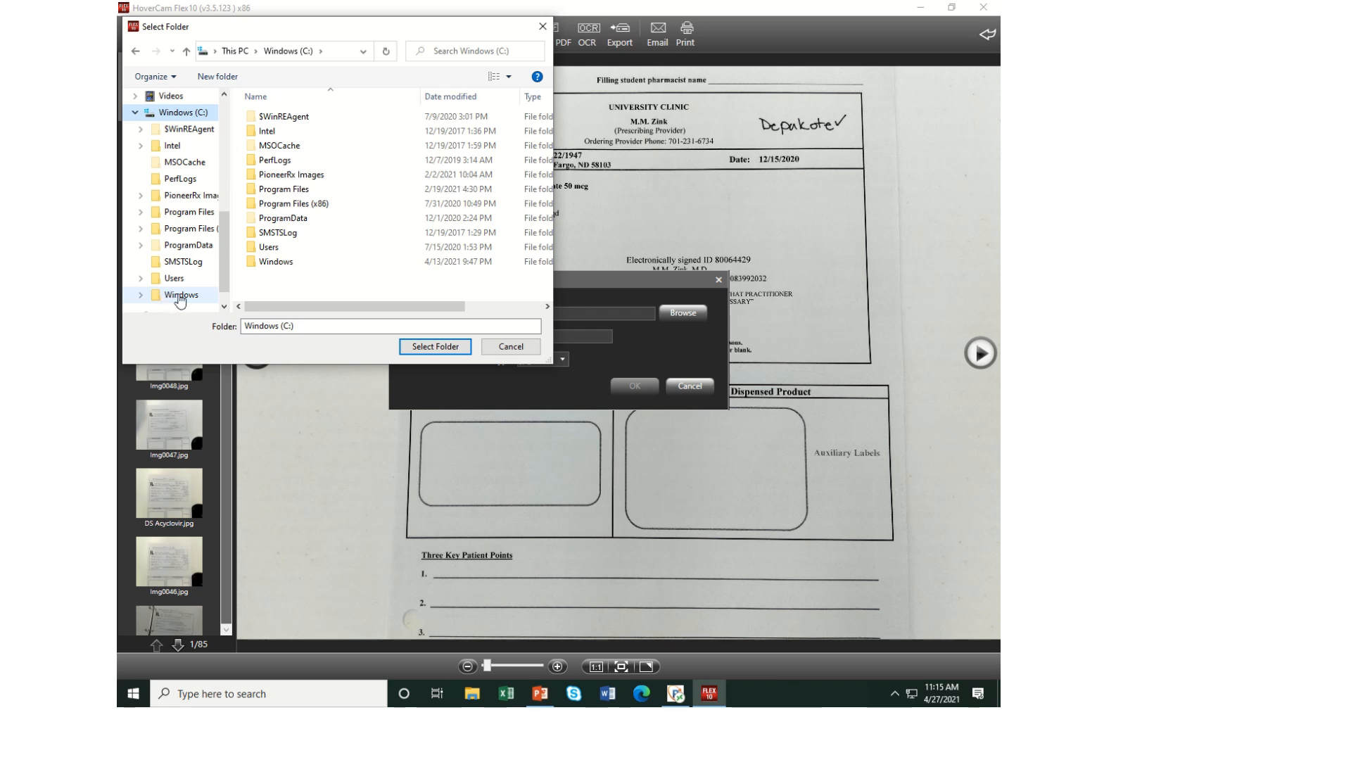
double_click(291, 176)
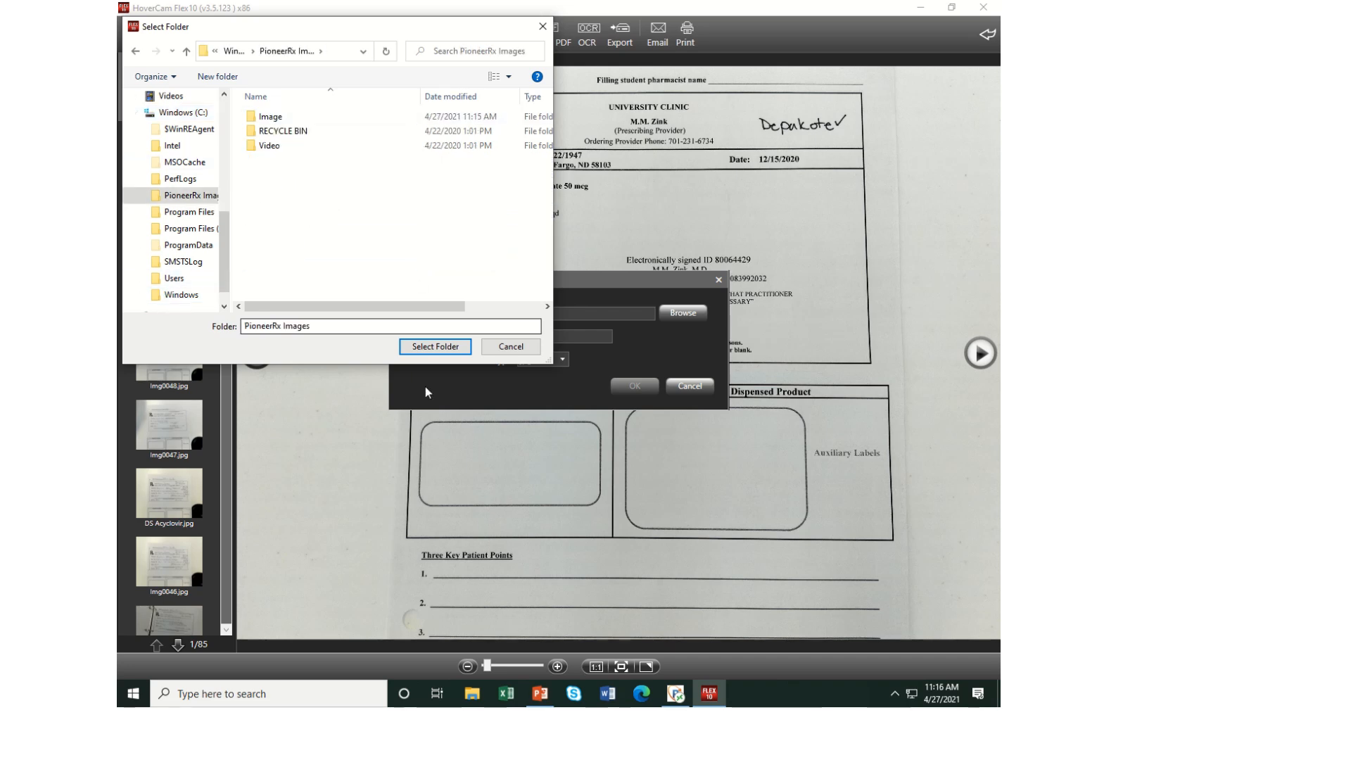
left_click(453, 352)
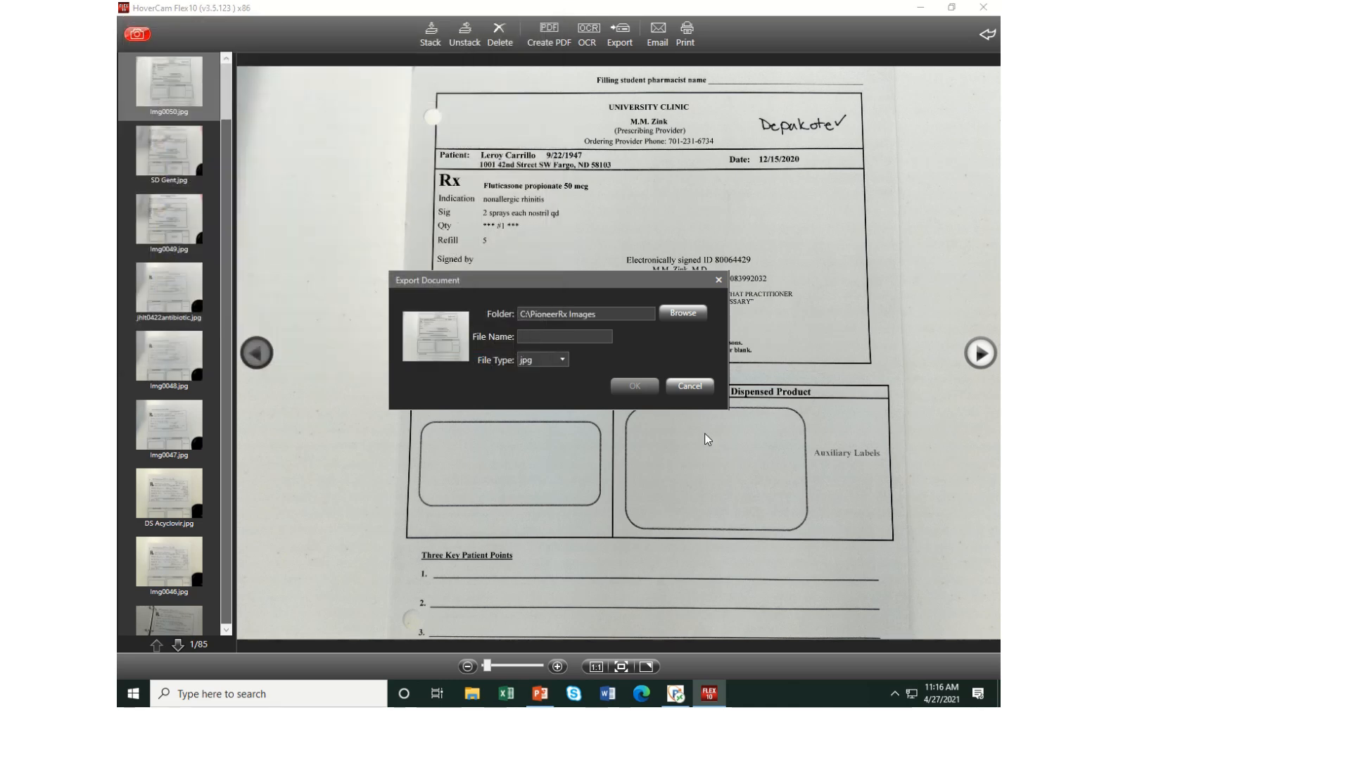
Name the export file "EL LC fluticasone" and export it as a jpg
type("EL LC fluticasone")
left_click(648, 390)
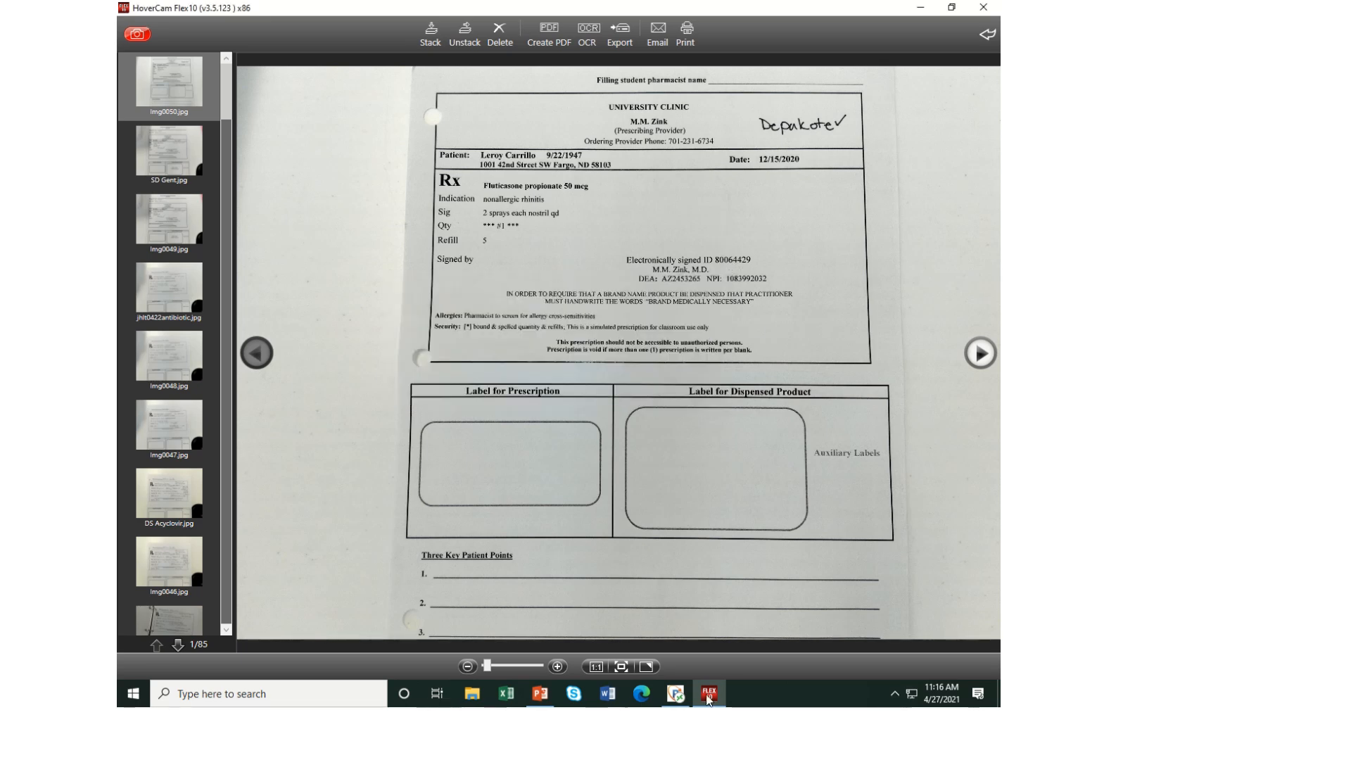
Switch back to PioneerRx and attach the image "EL LC fluticasone" from drive C's PioneerRx Images folder to the prescription
left_click(676, 697)
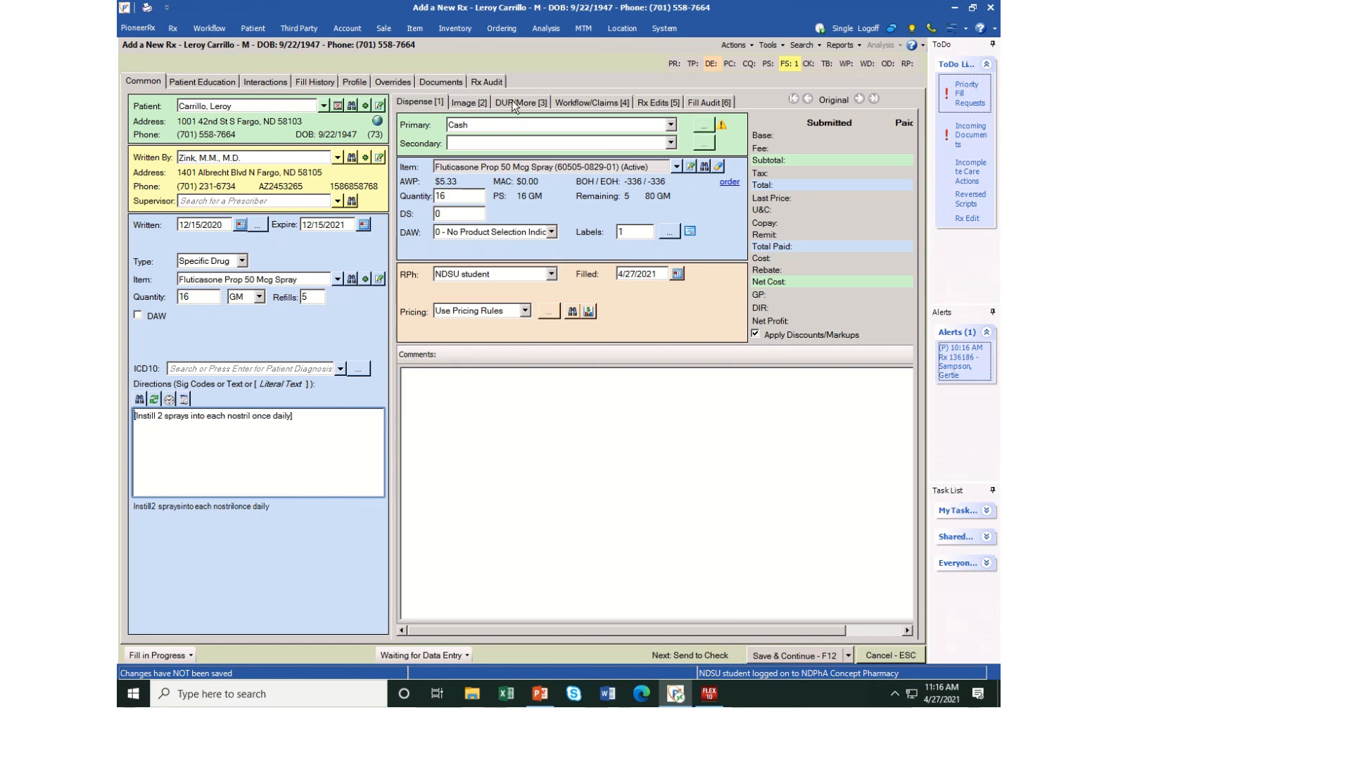
left_click(466, 100)
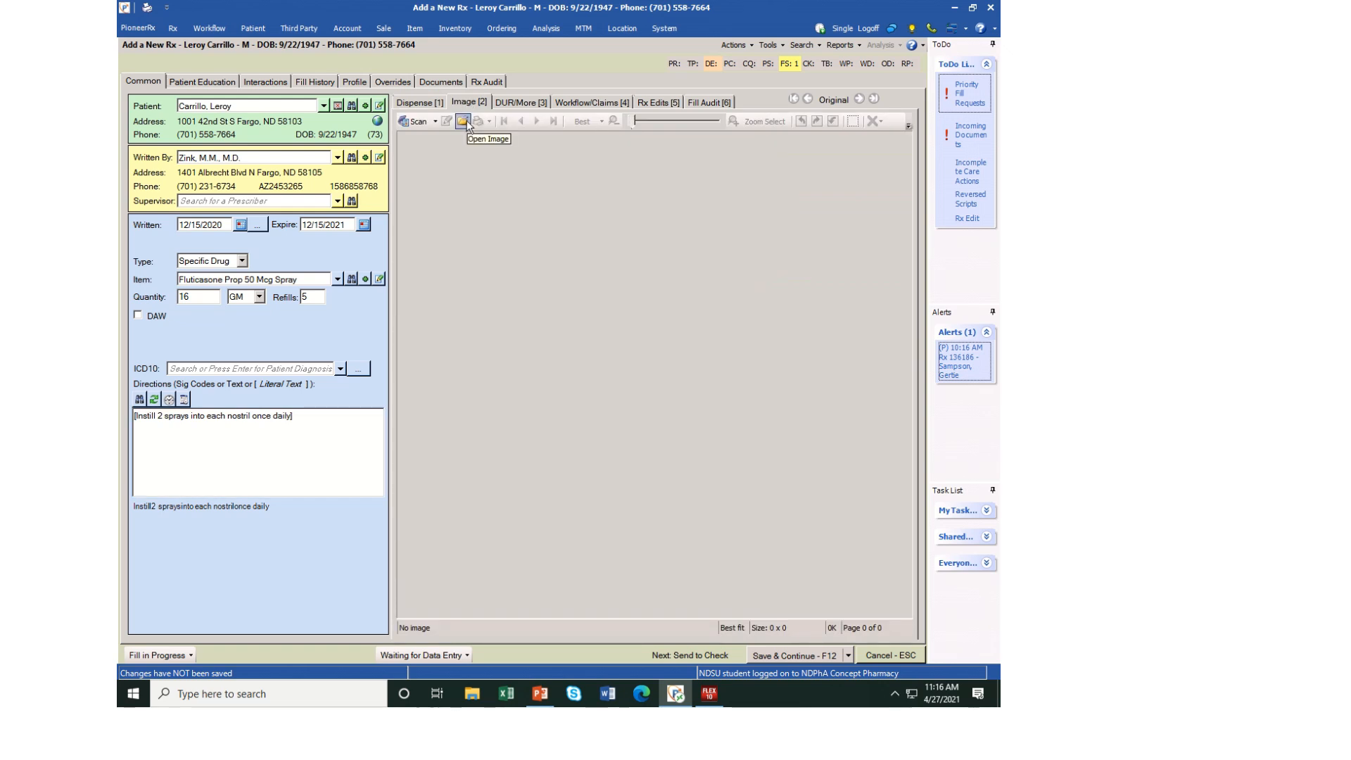
left_click(466, 120)
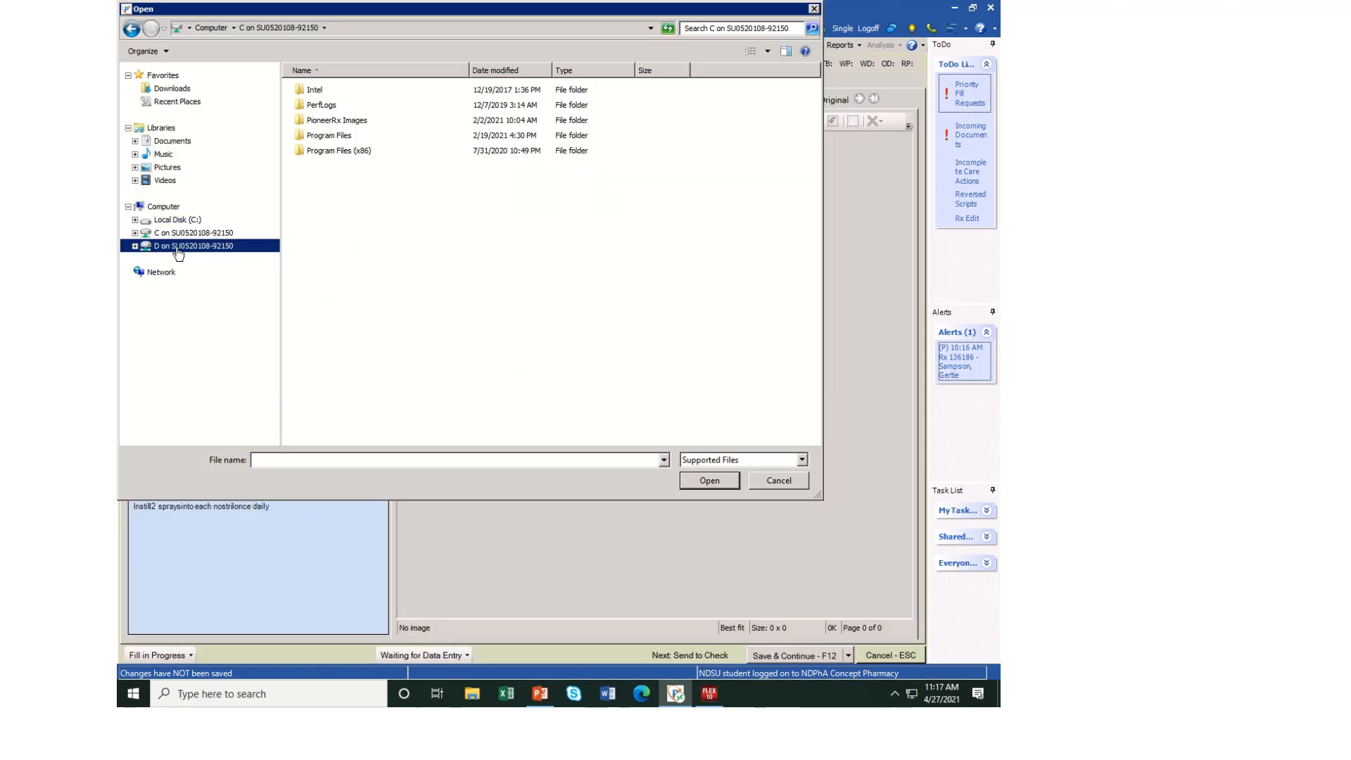
left_click(178, 234)
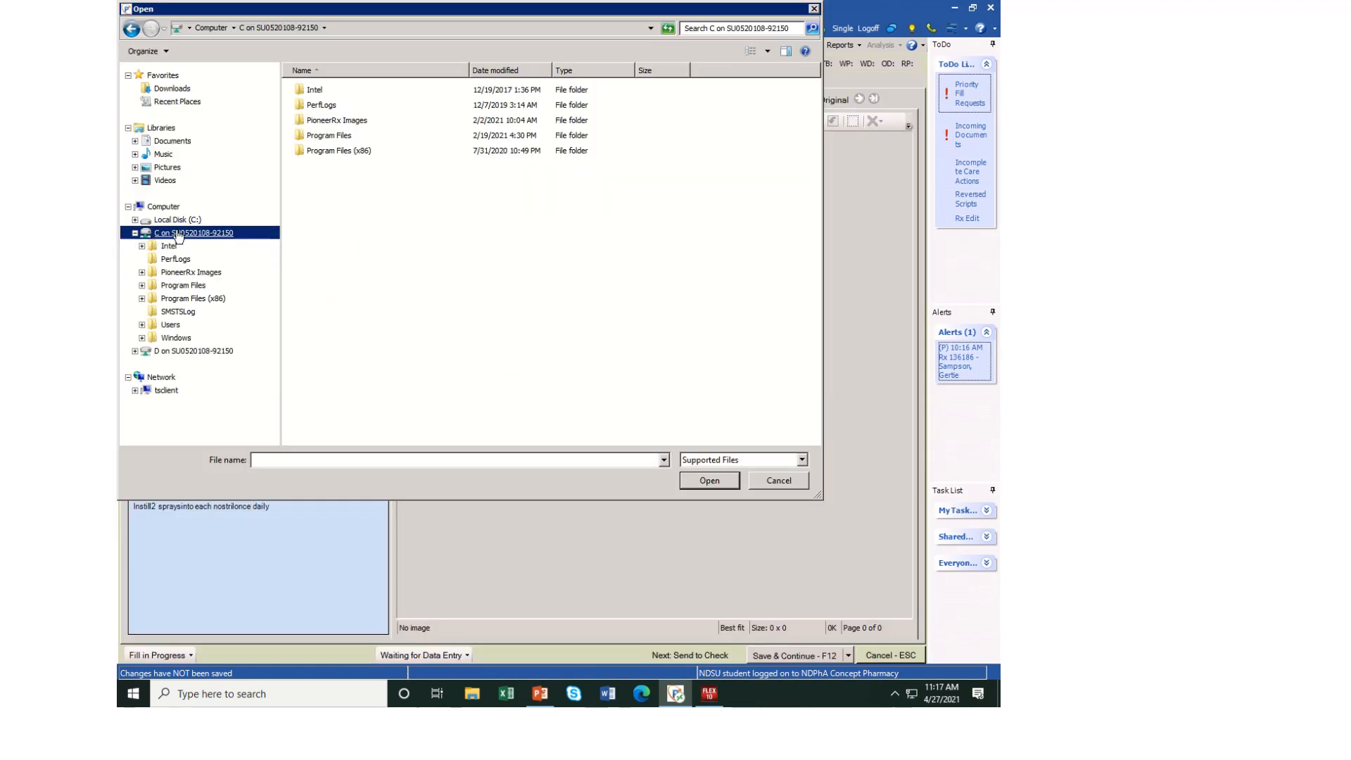
left_click(190, 273)
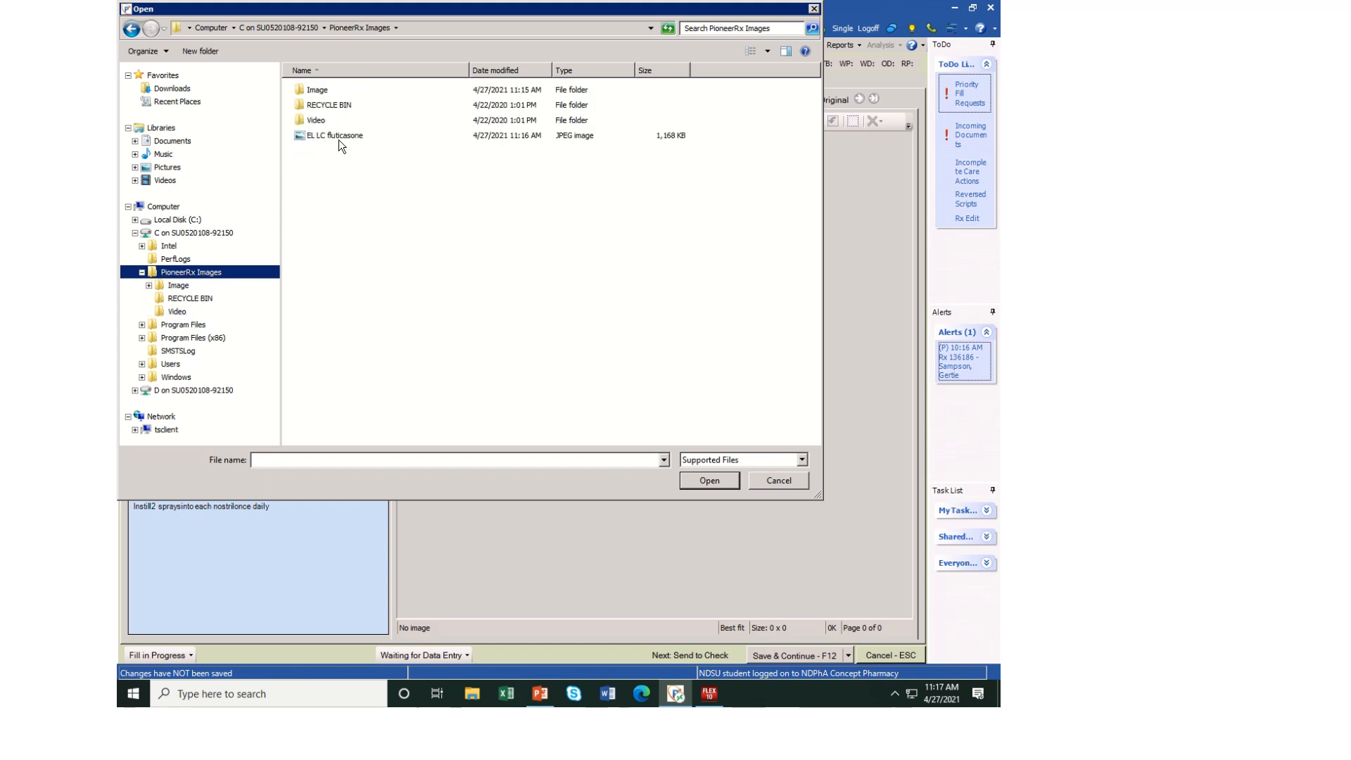
left_click(342, 136)
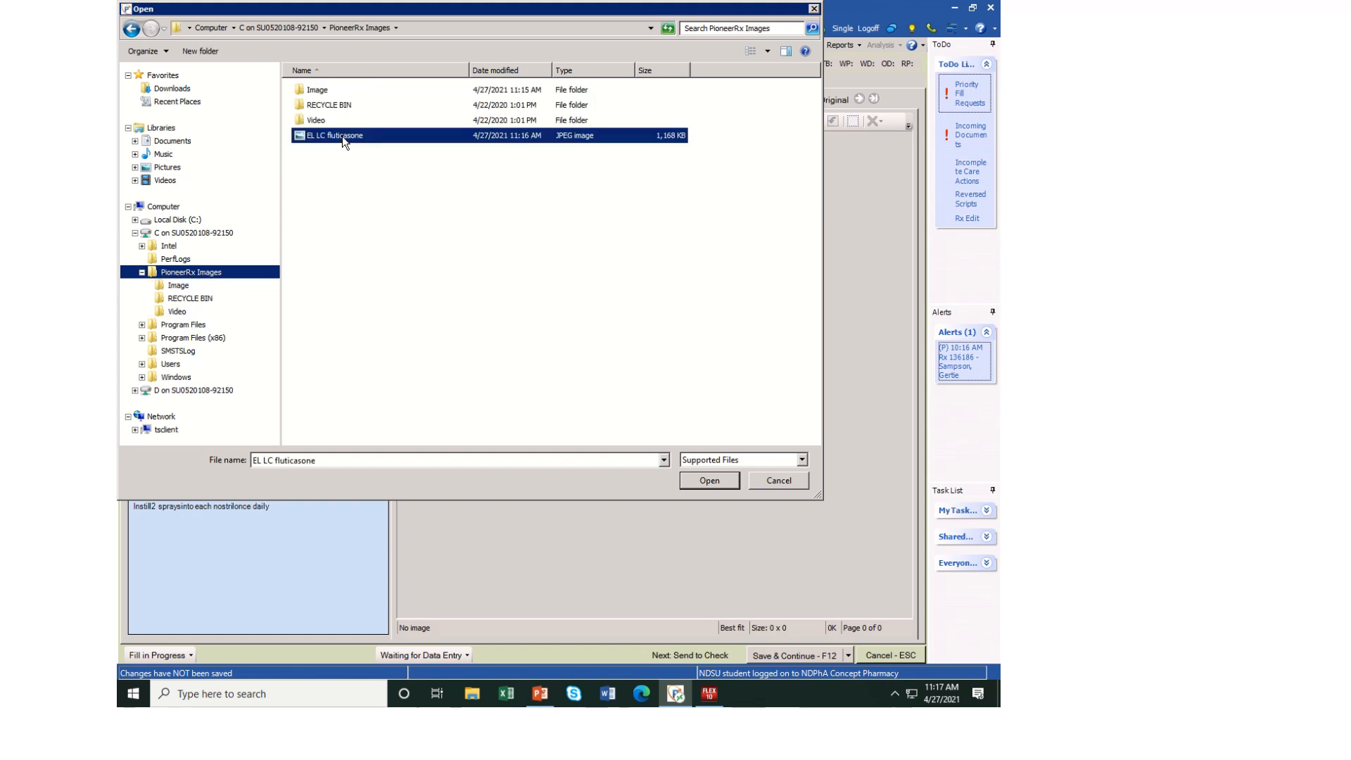
left_click(691, 483)
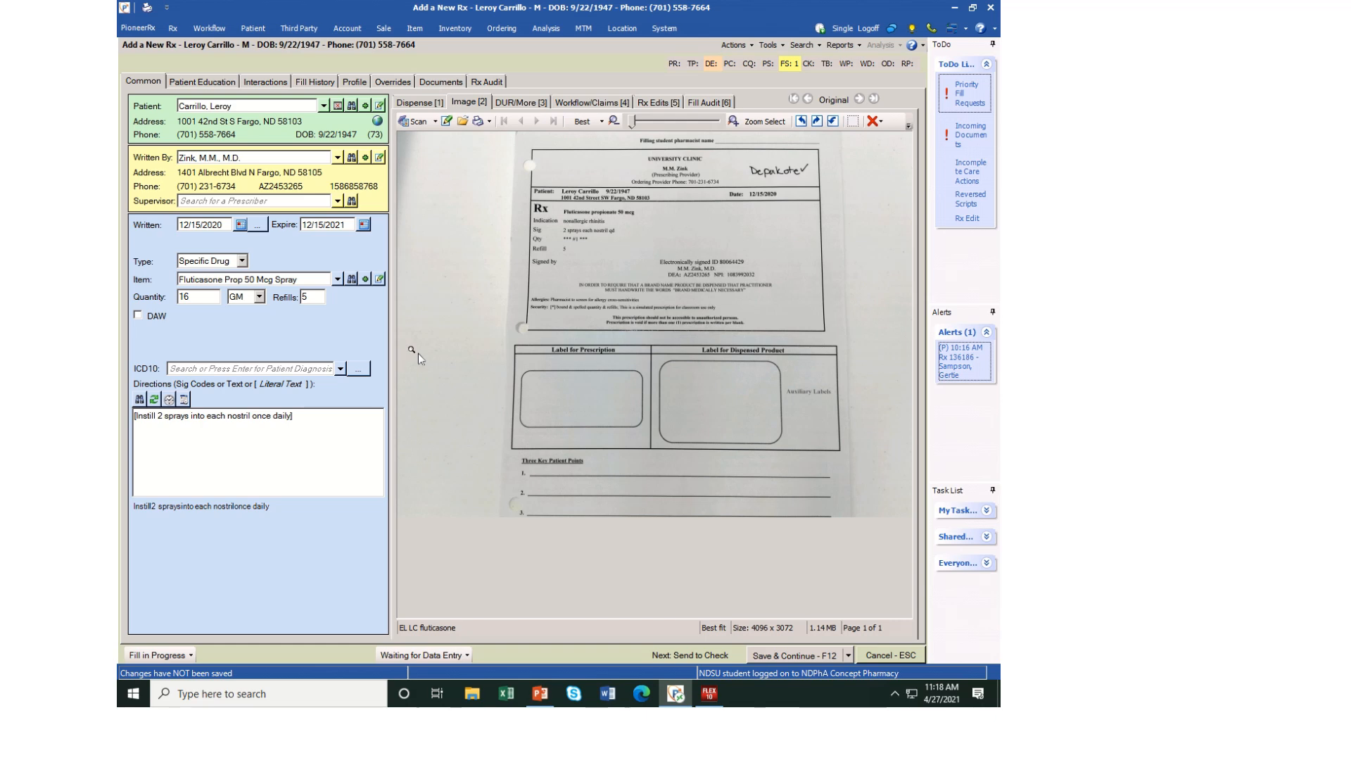
Try to save the prescription and return to its entry form
left_click(782, 657)
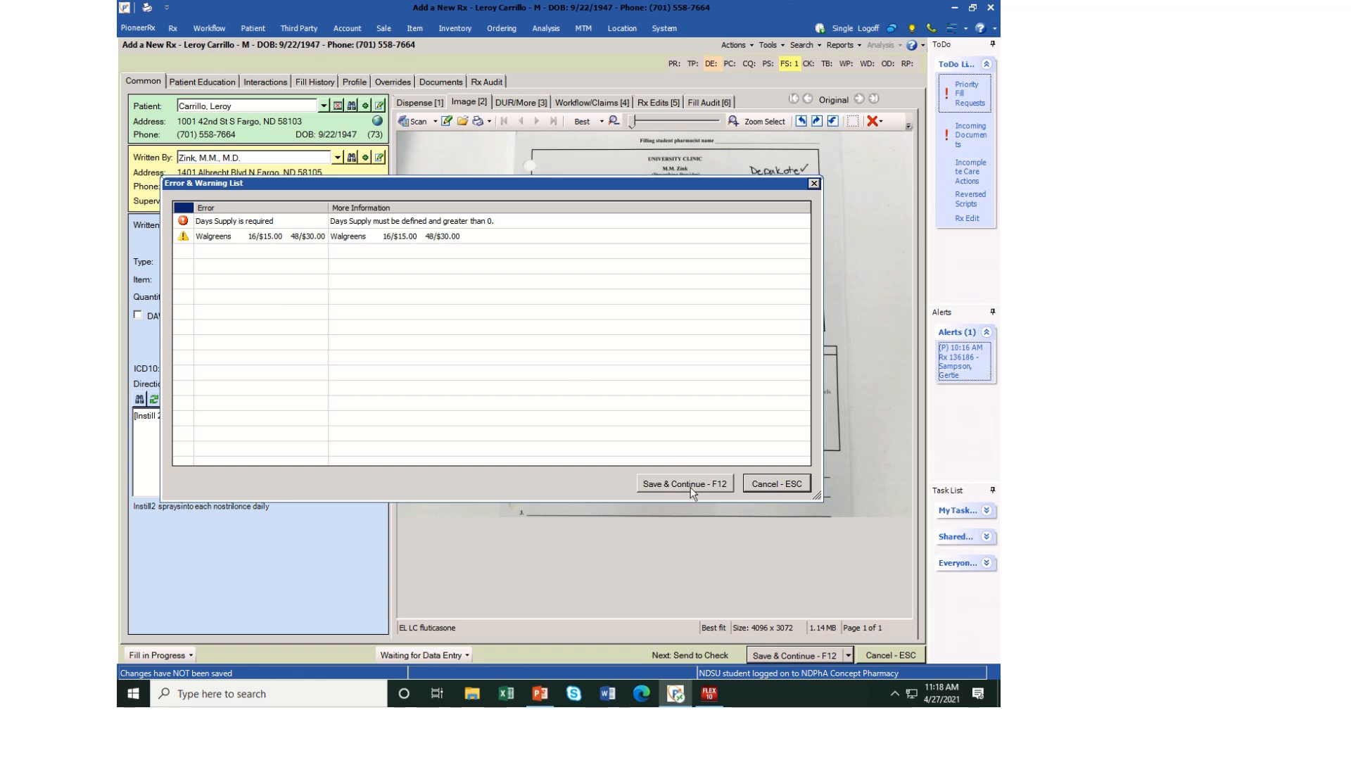
left_click(689, 487)
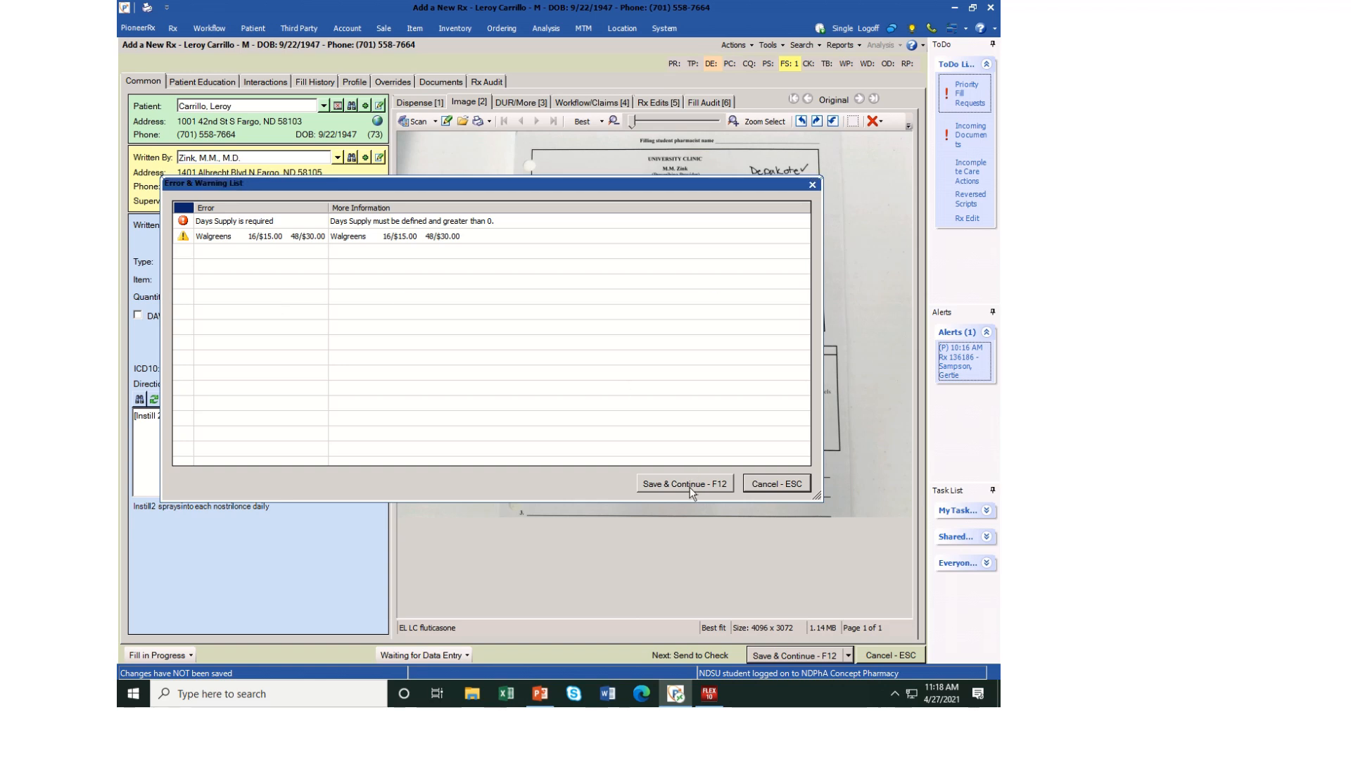
left_click(557, 366)
left_click(750, 483)
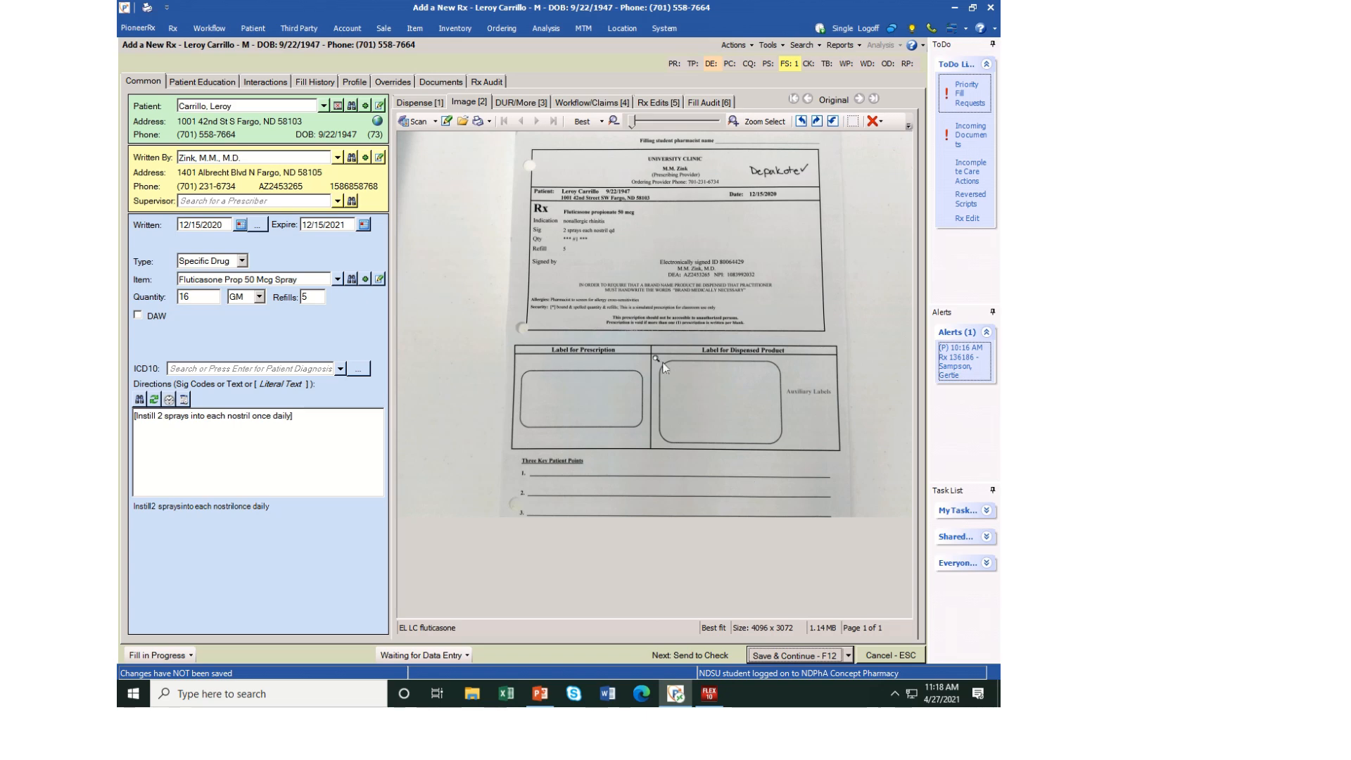
Set the days supply of the dispensed fluticasone to 30
left_click(416, 106)
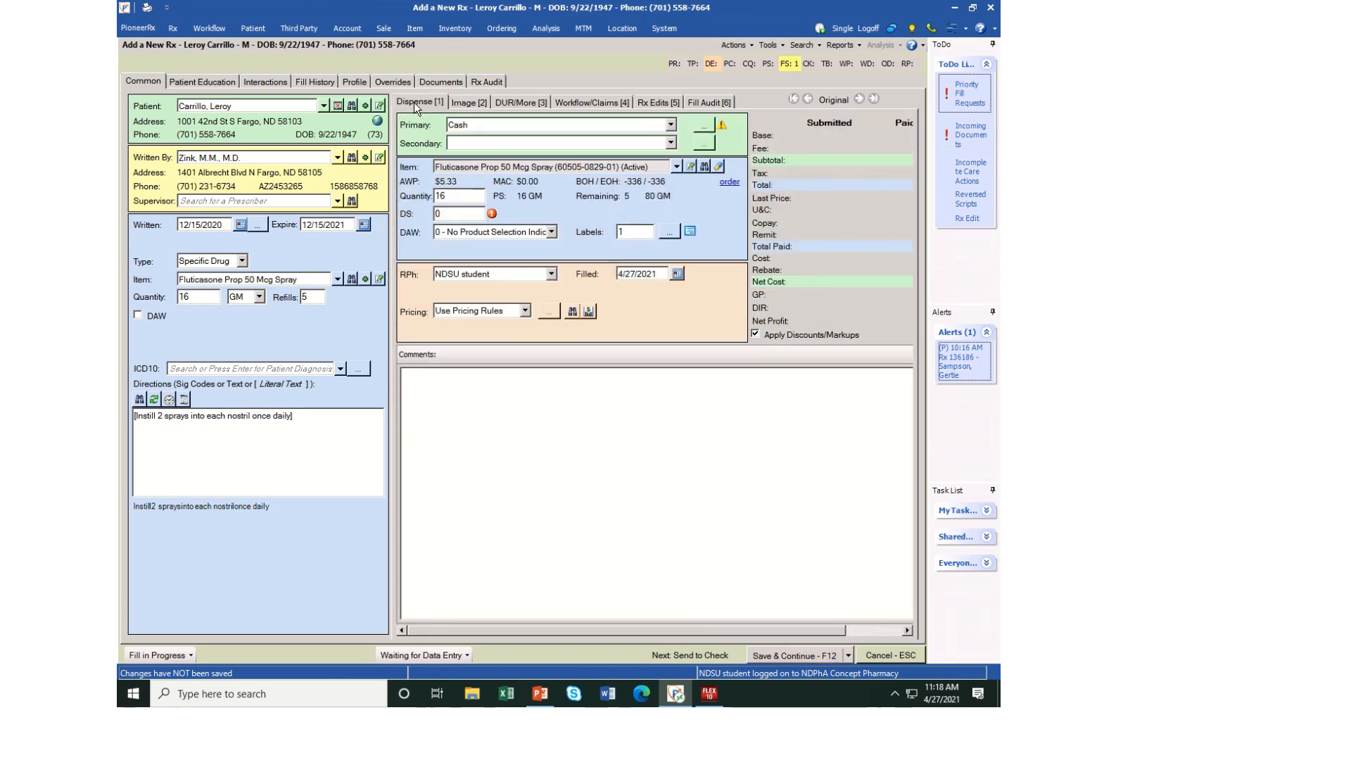
left_click(472, 211)
key("BackSpace")
type("30")
Save the completed prescription and print one copy of all pages on printer A (redirected 7)
left_click(772, 659)
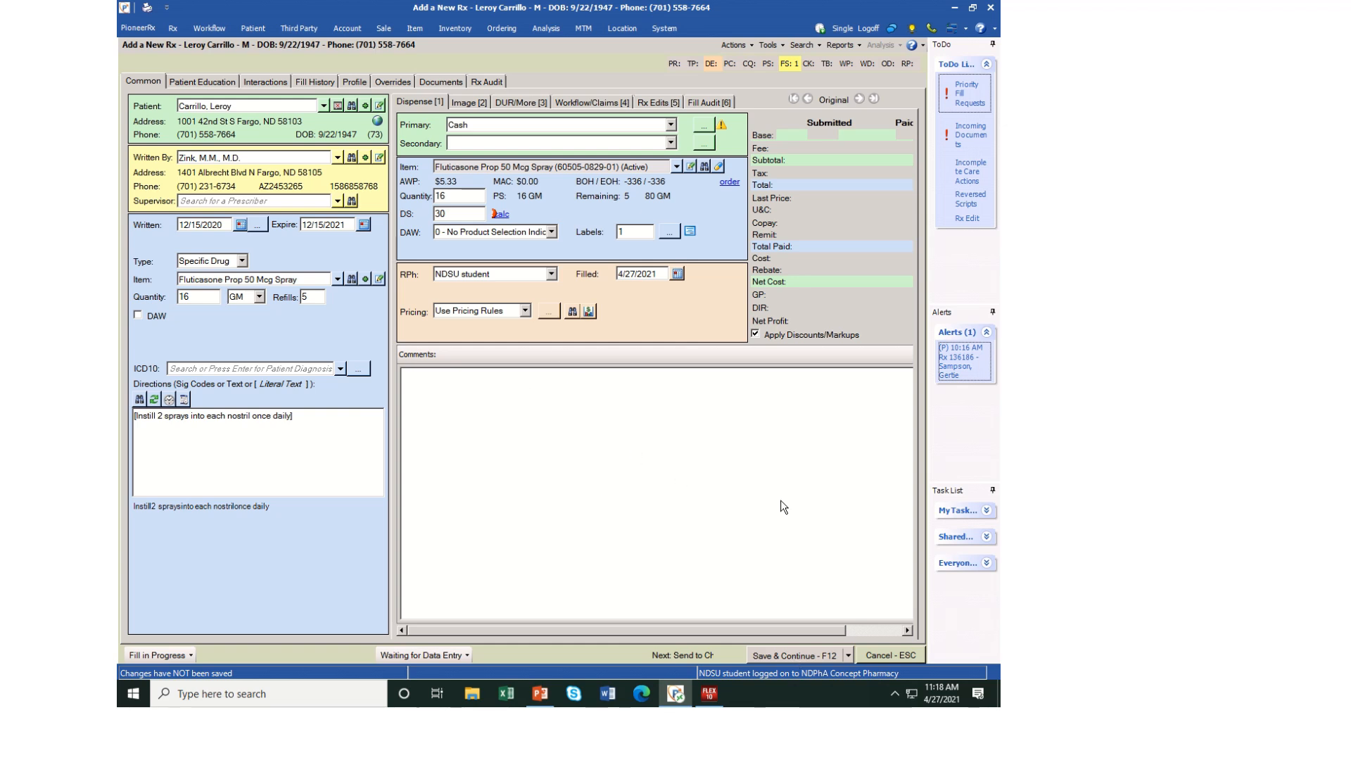
left_click(816, 656)
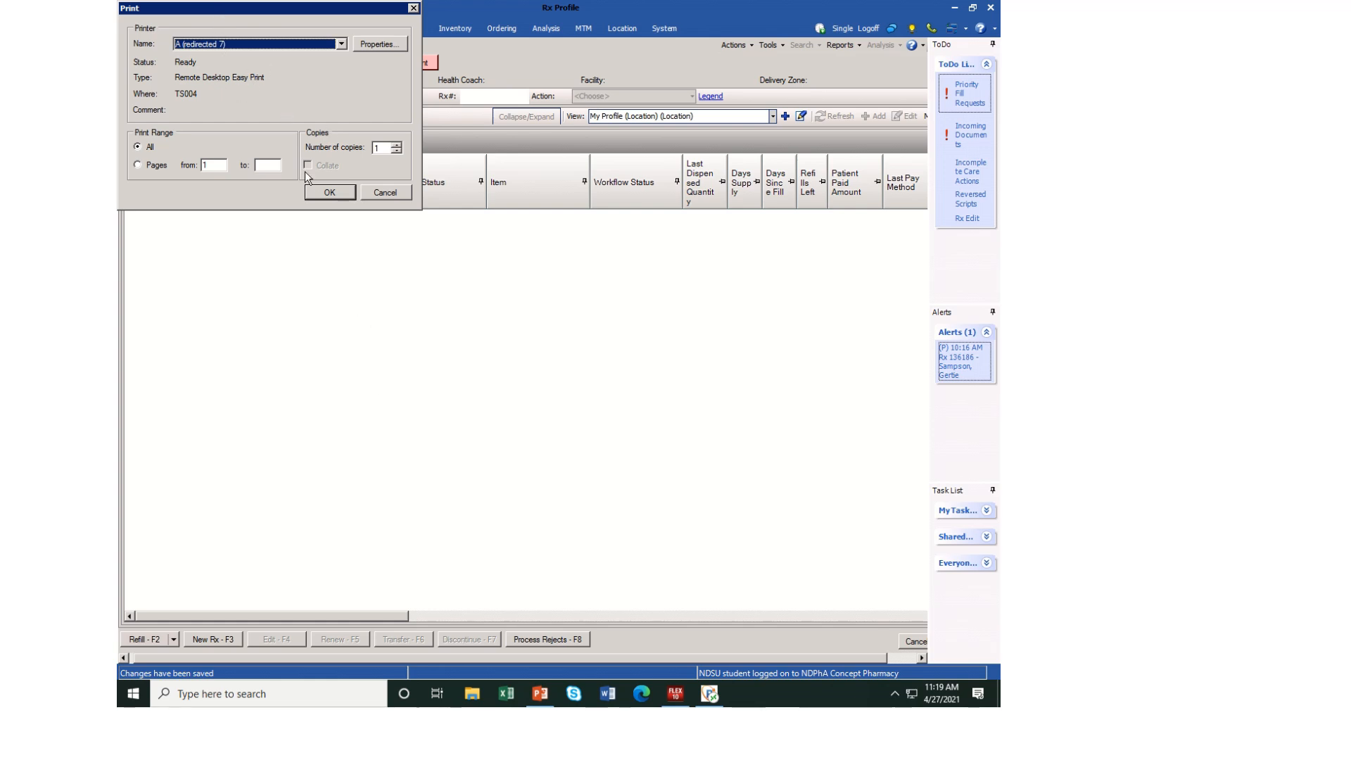
left_click(328, 193)
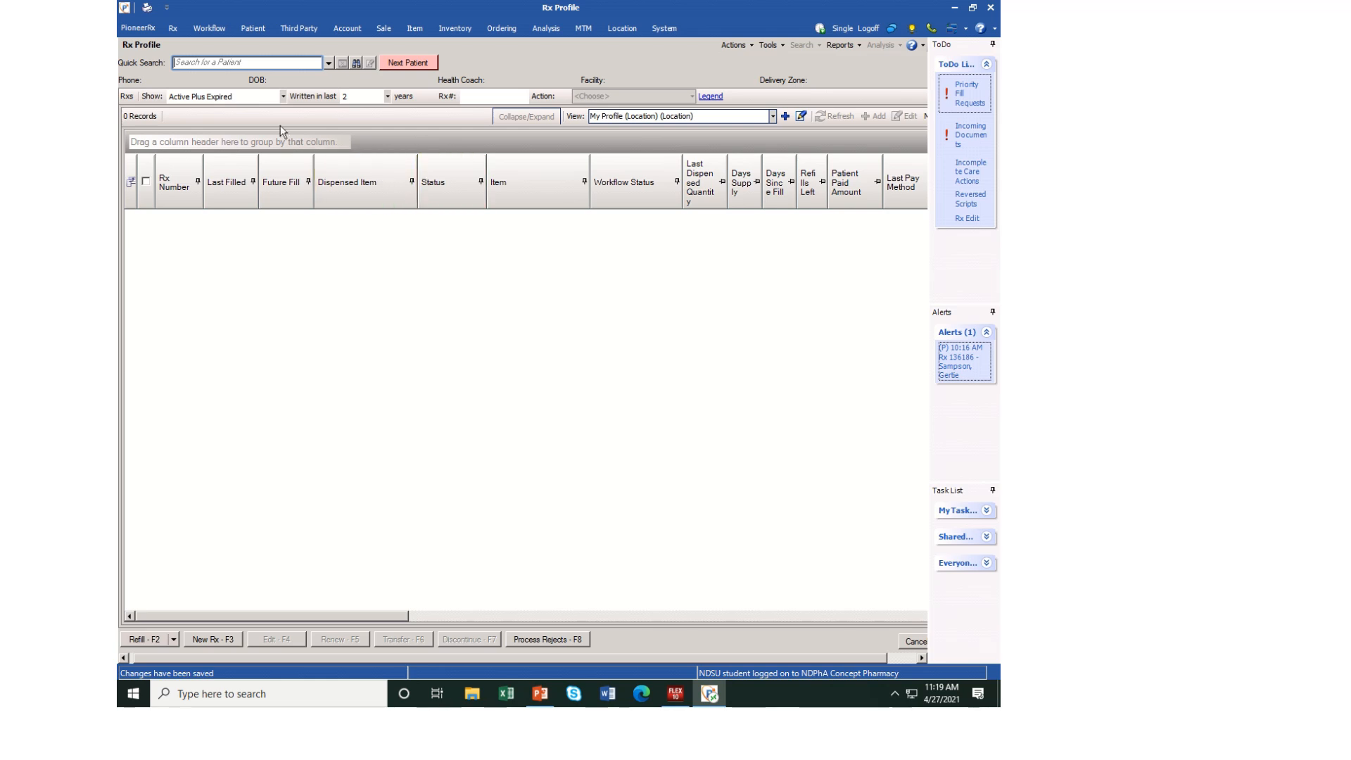
Search for the patient by partial last and first name and load the matching prescription profile
left_click(225, 62)
key("Return")
type("car, ler")
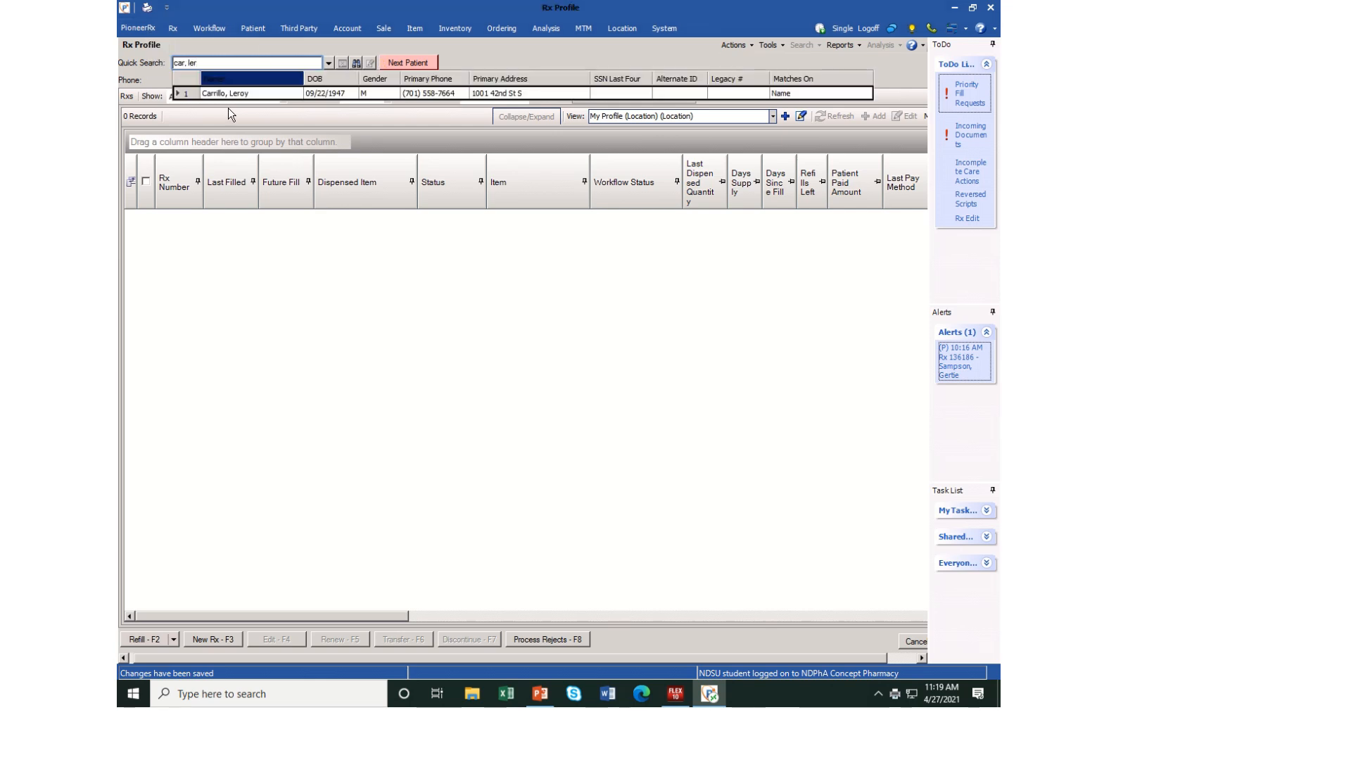
left_click(238, 94)
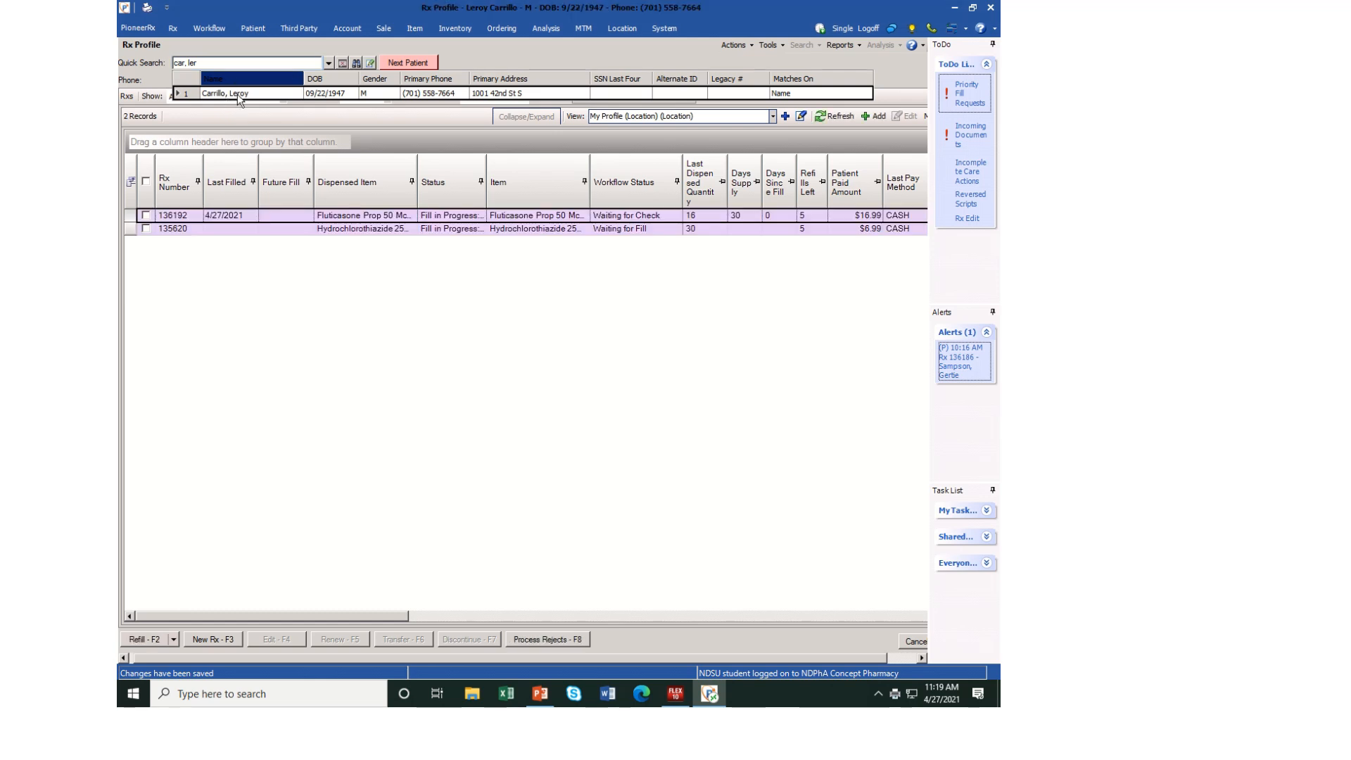
Open the fluticasone prescription from the patient's profile
left_click(238, 94)
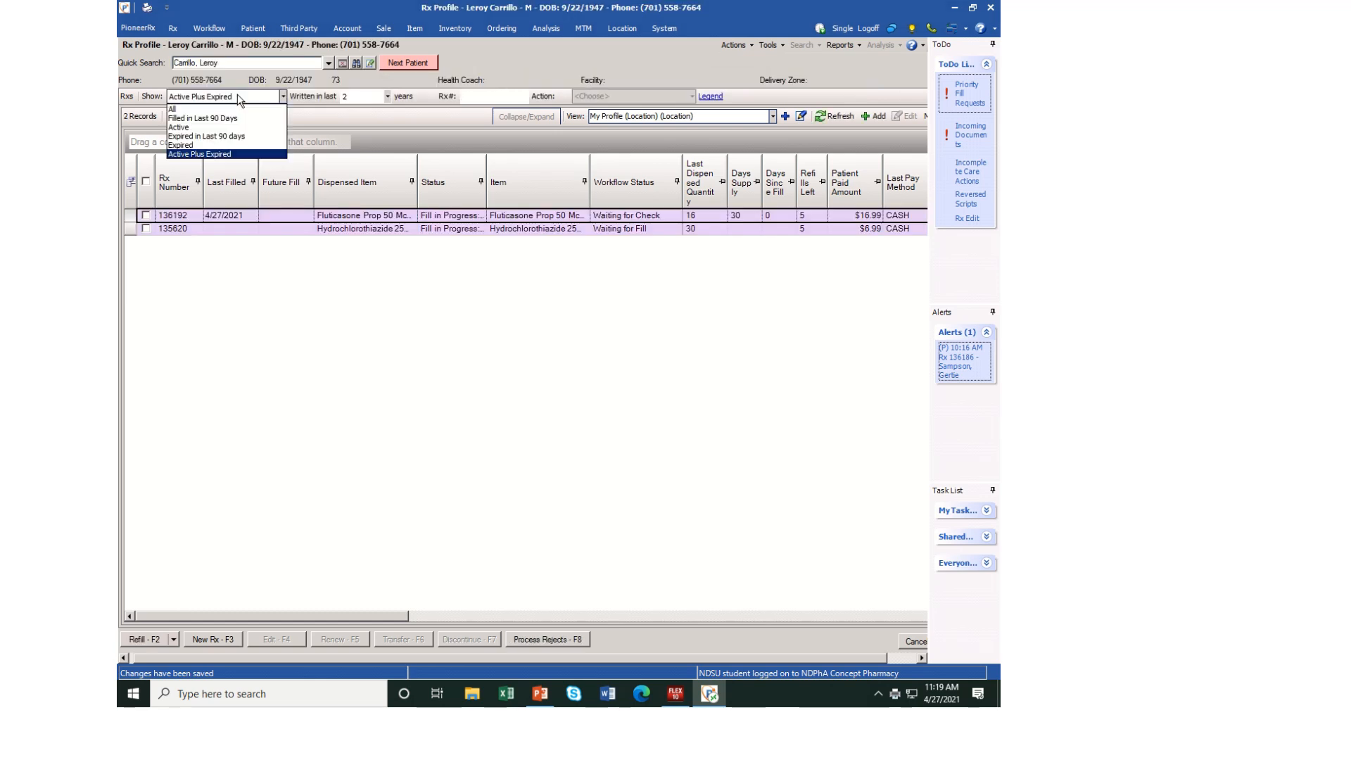
left_click(287, 216)
left_click(288, 216)
left_click_drag(288, 218, 294, 219)
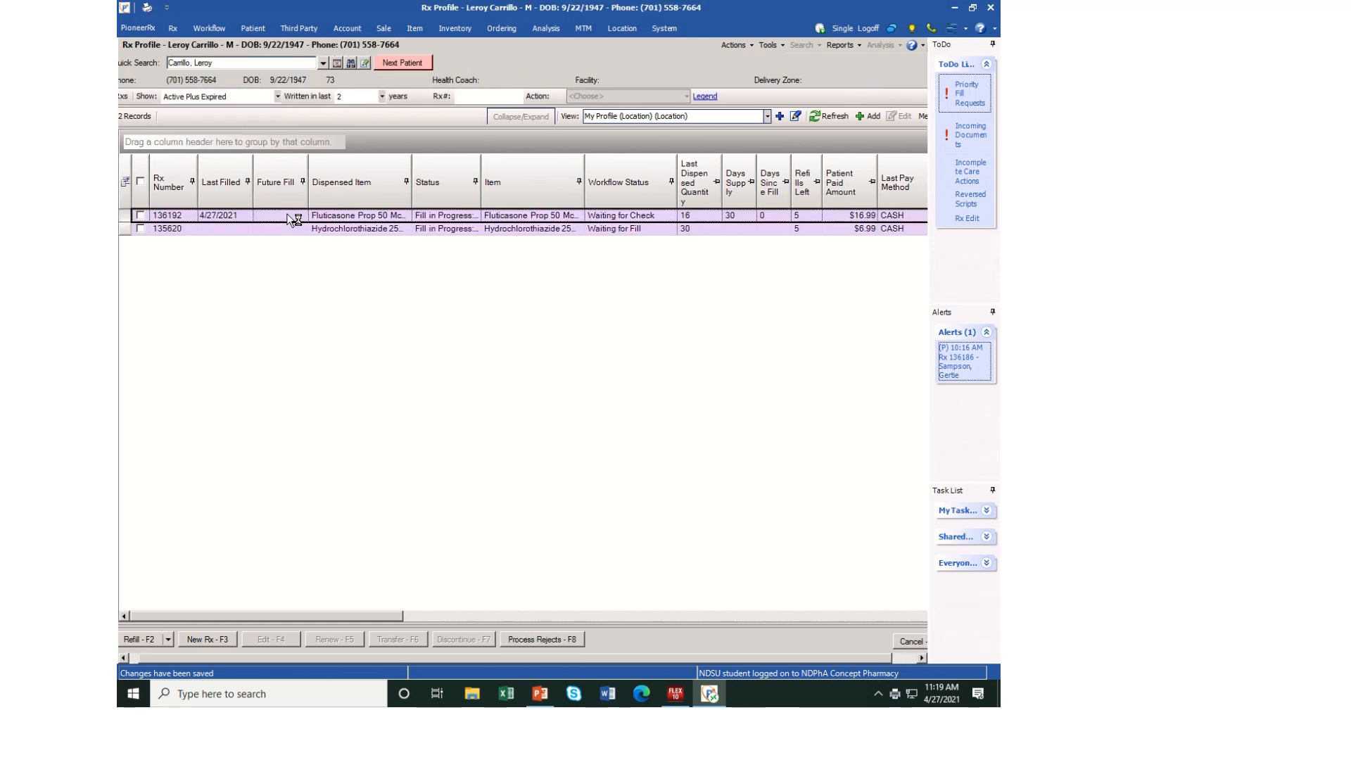
double_click(289, 219)
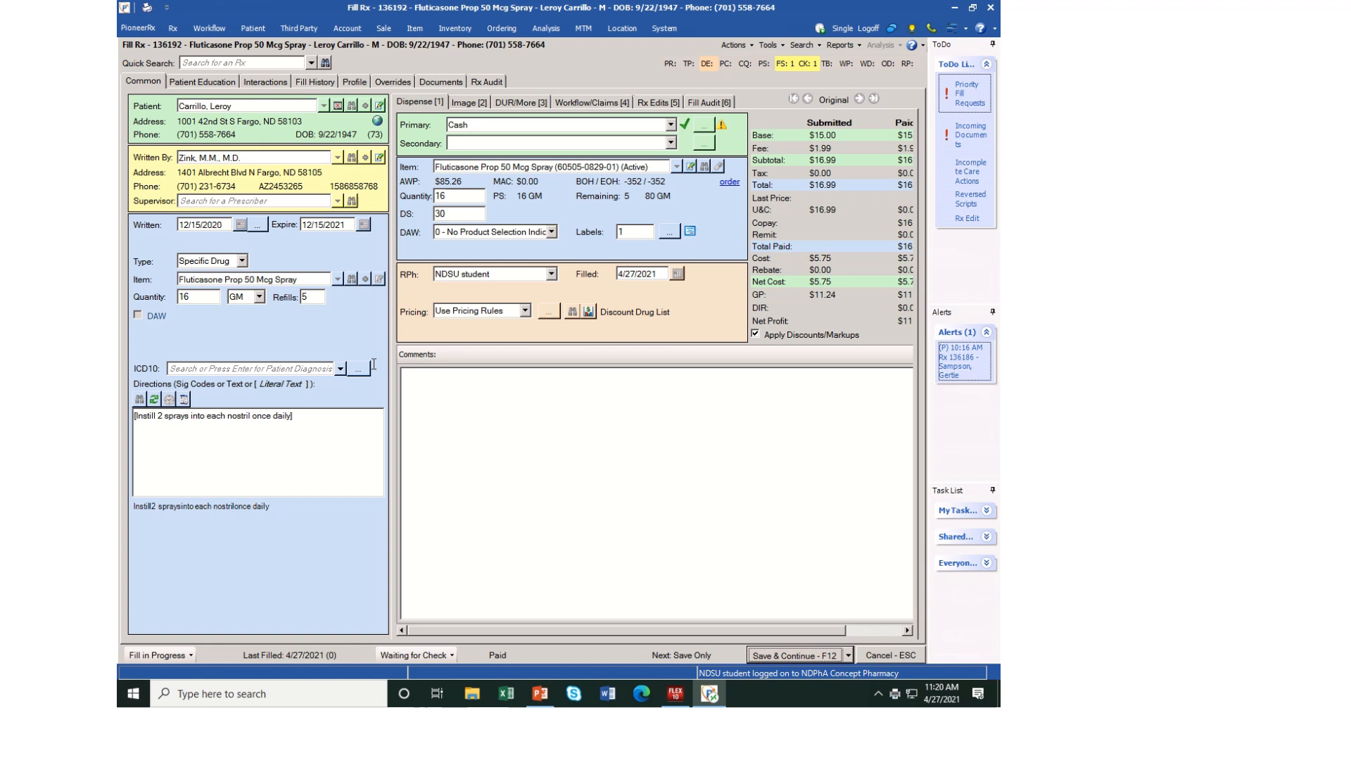
Reverse the fluticasone prescription's claim to unlock its directions for editing
left_click(310, 425)
left_click(346, 440)
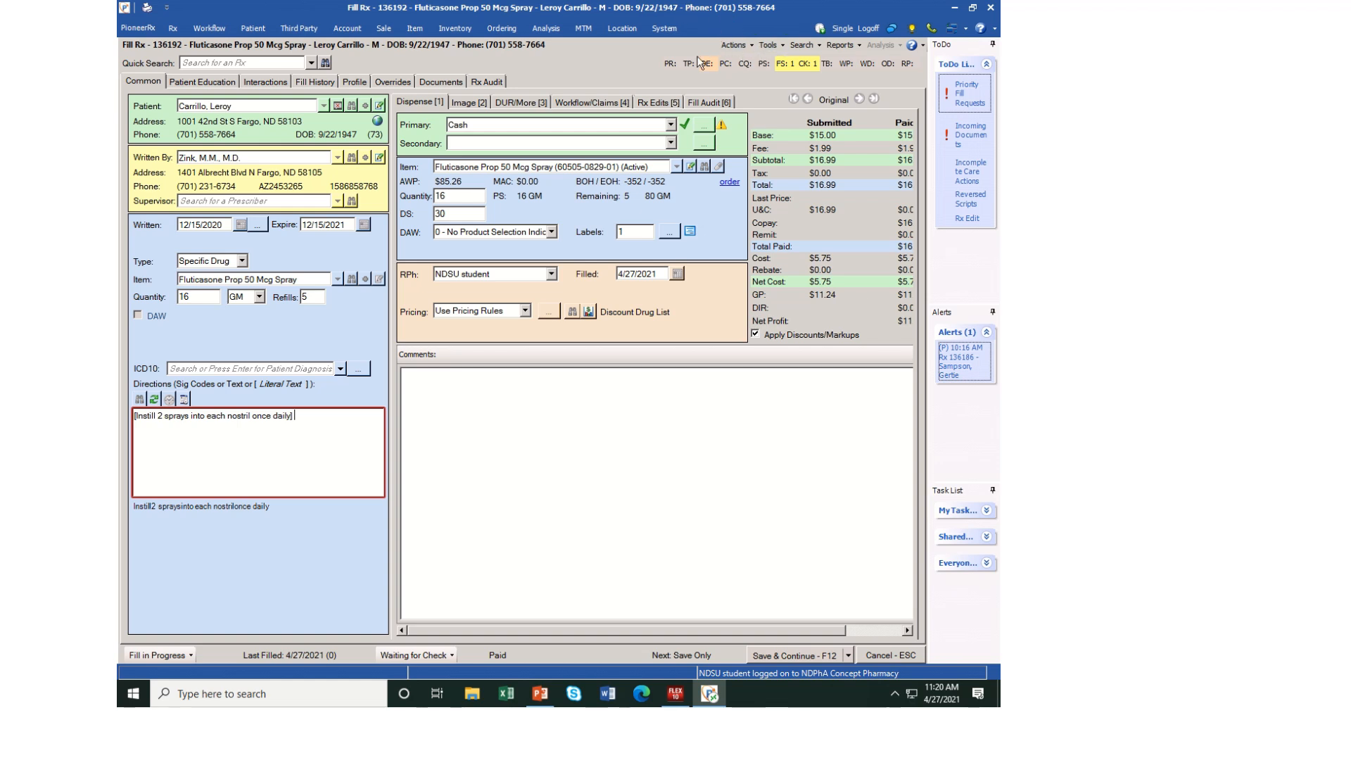
left_click(753, 47)
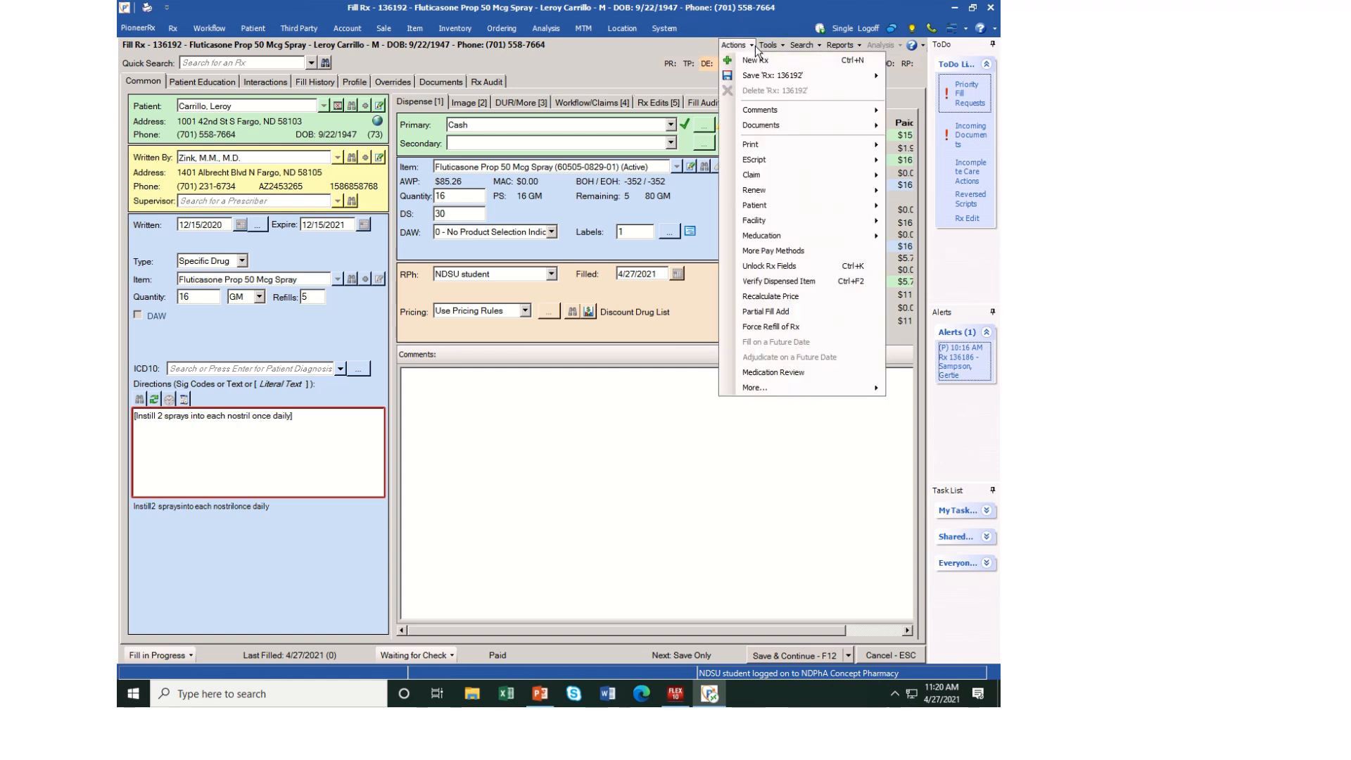
left_click(755, 47)
left_click(755, 47)
mouse_move(780, 176)
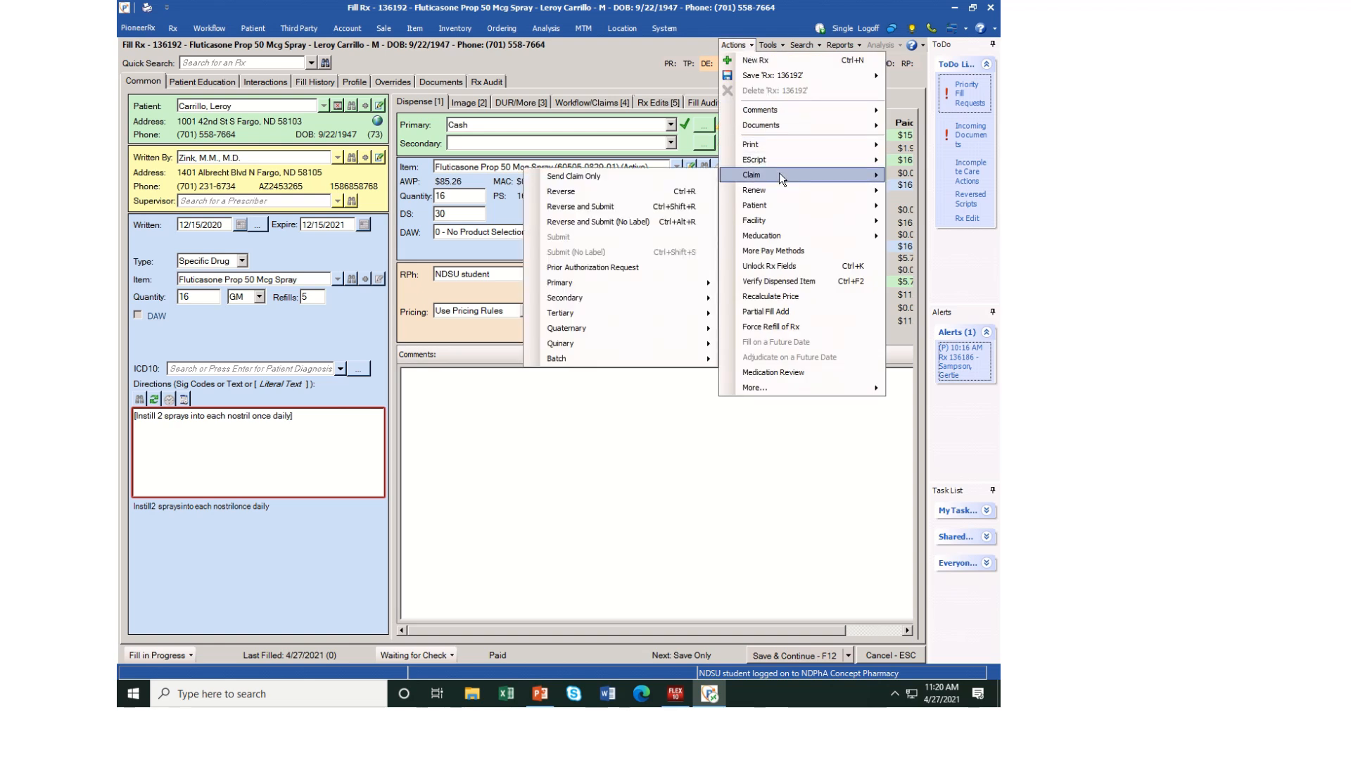
left_click(630, 191)
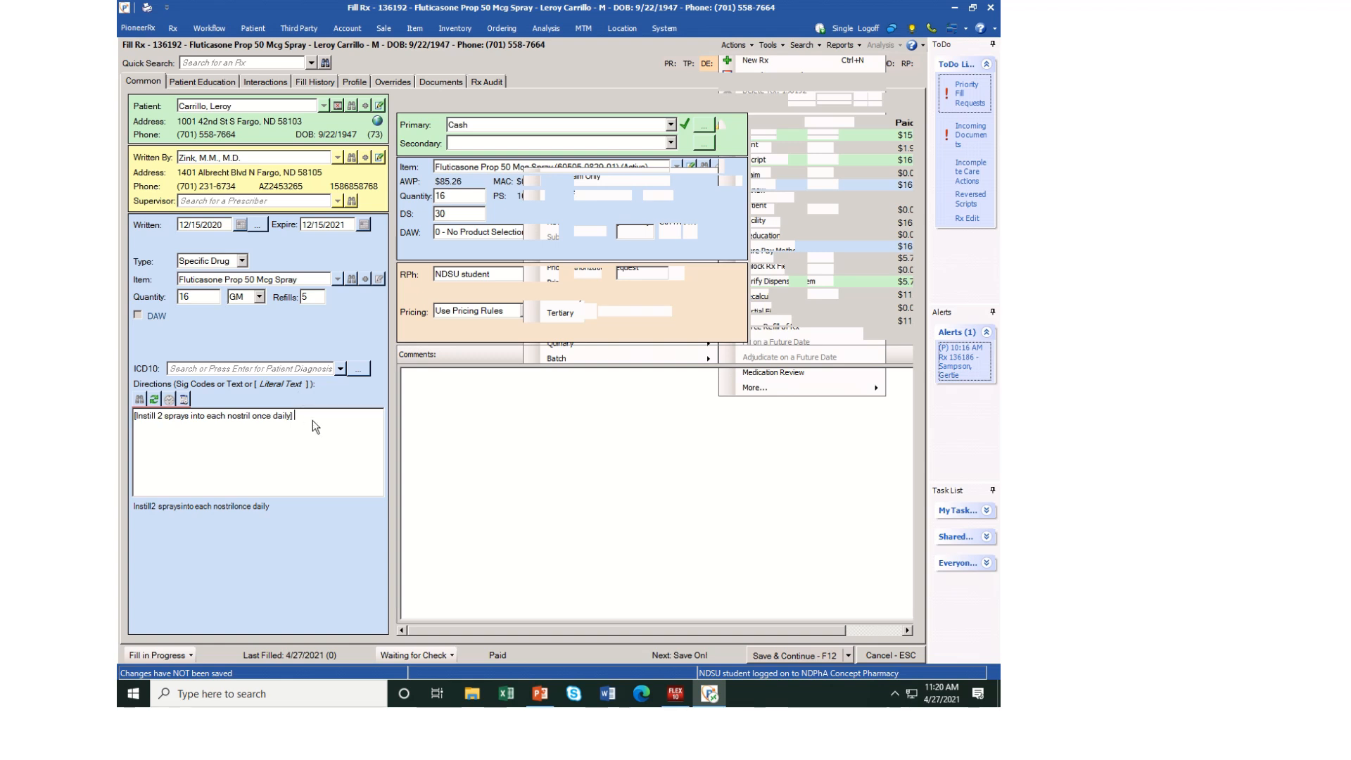
Save the reversed fluticasone prescription with its directions and print one copy of all pages on printer A (redirected 7)
left_click_drag(301, 417, 253, 418)
left_click(253, 418)
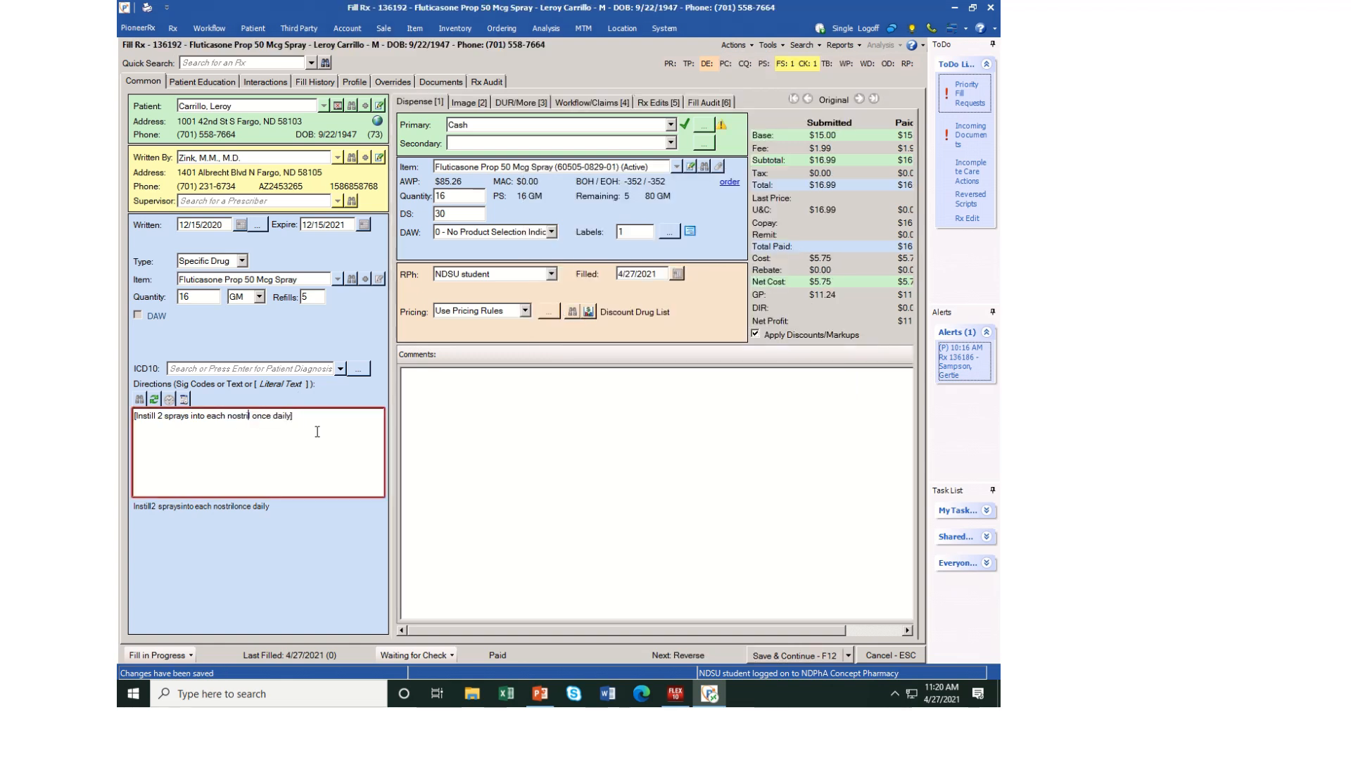
key("Escape")
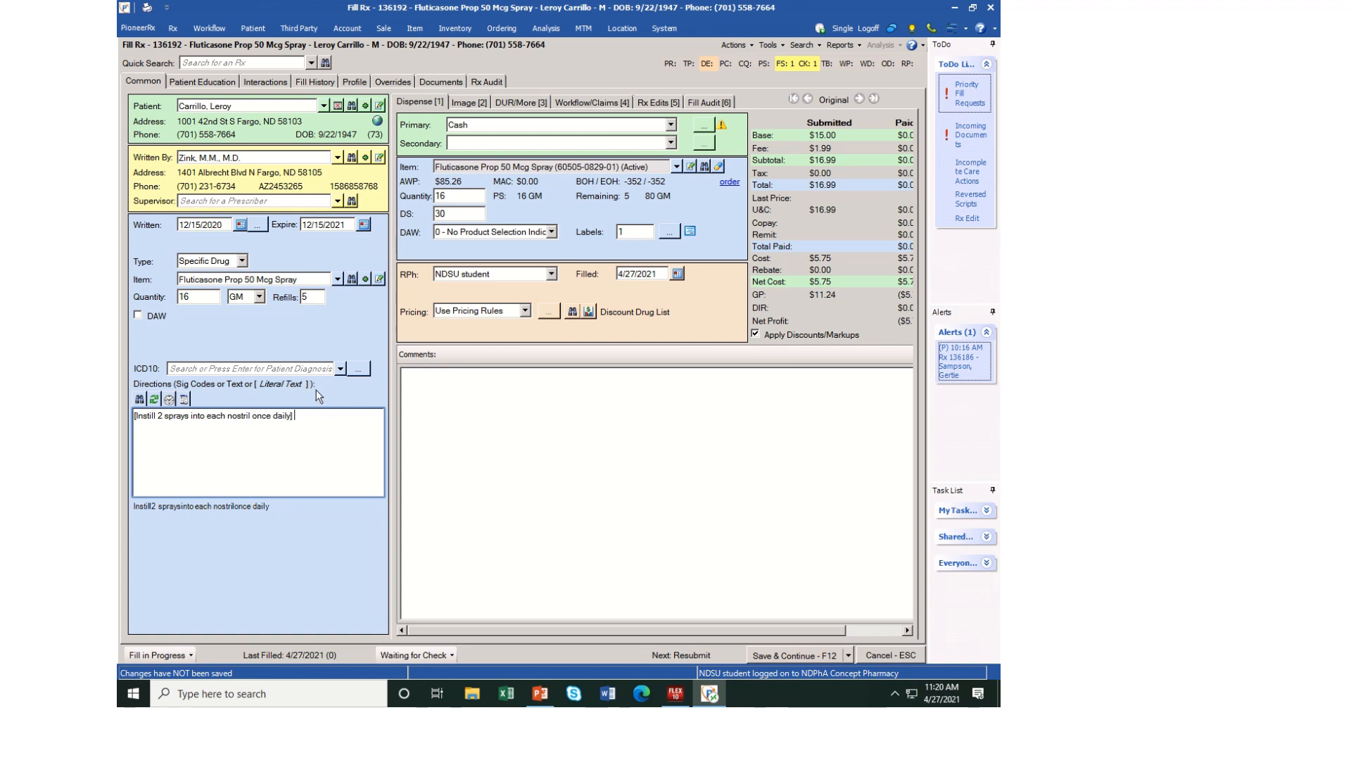
left_click(809, 655)
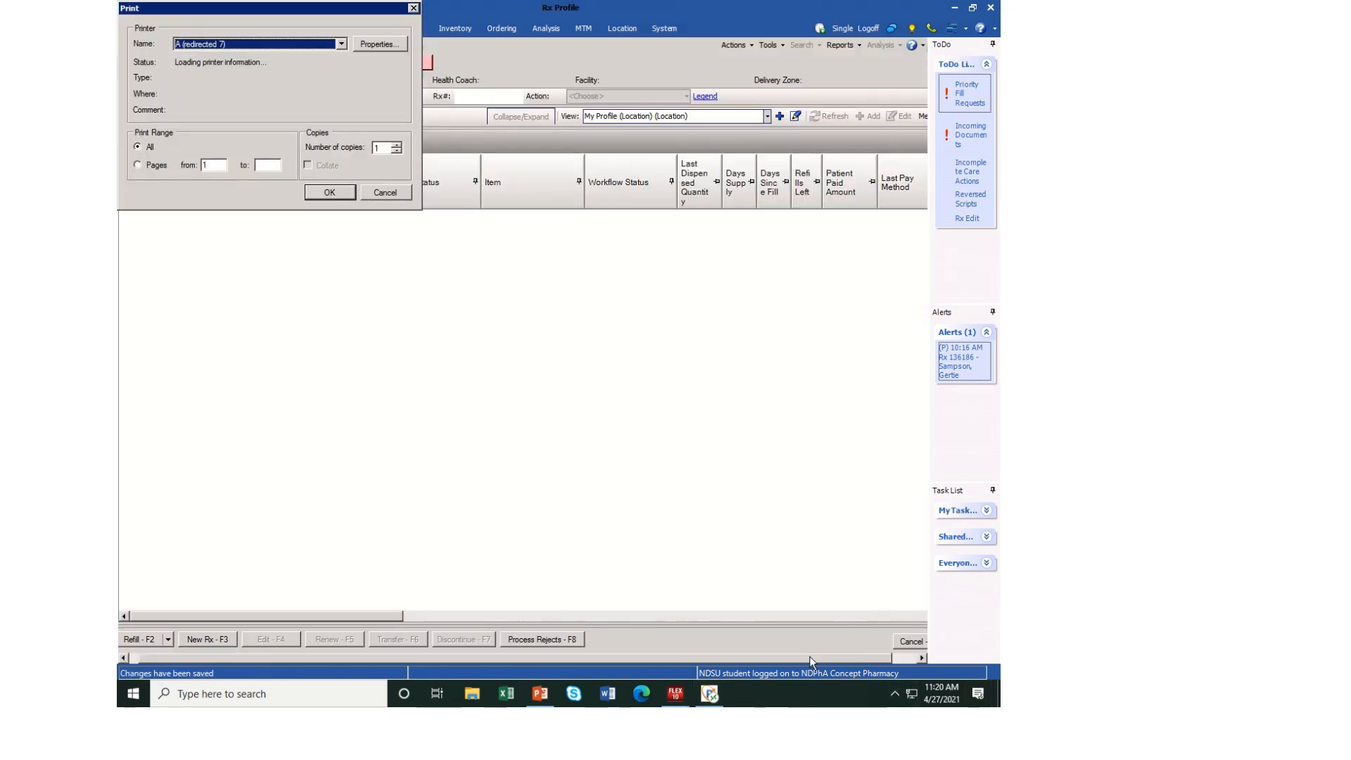
left_click(345, 194)
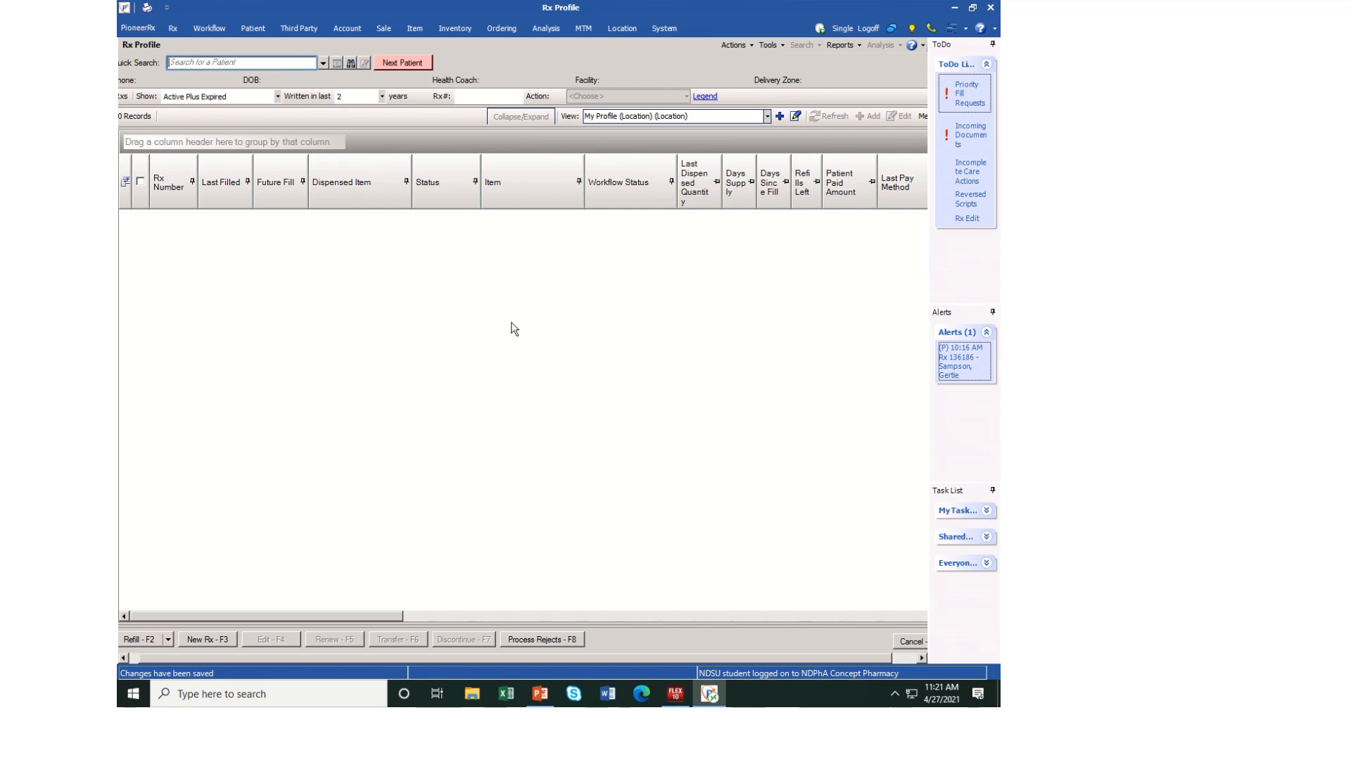
Load the fluticasone prescription in the Check Station by its prescription number followed by 00, and save its dispensed items
left_click(211, 26)
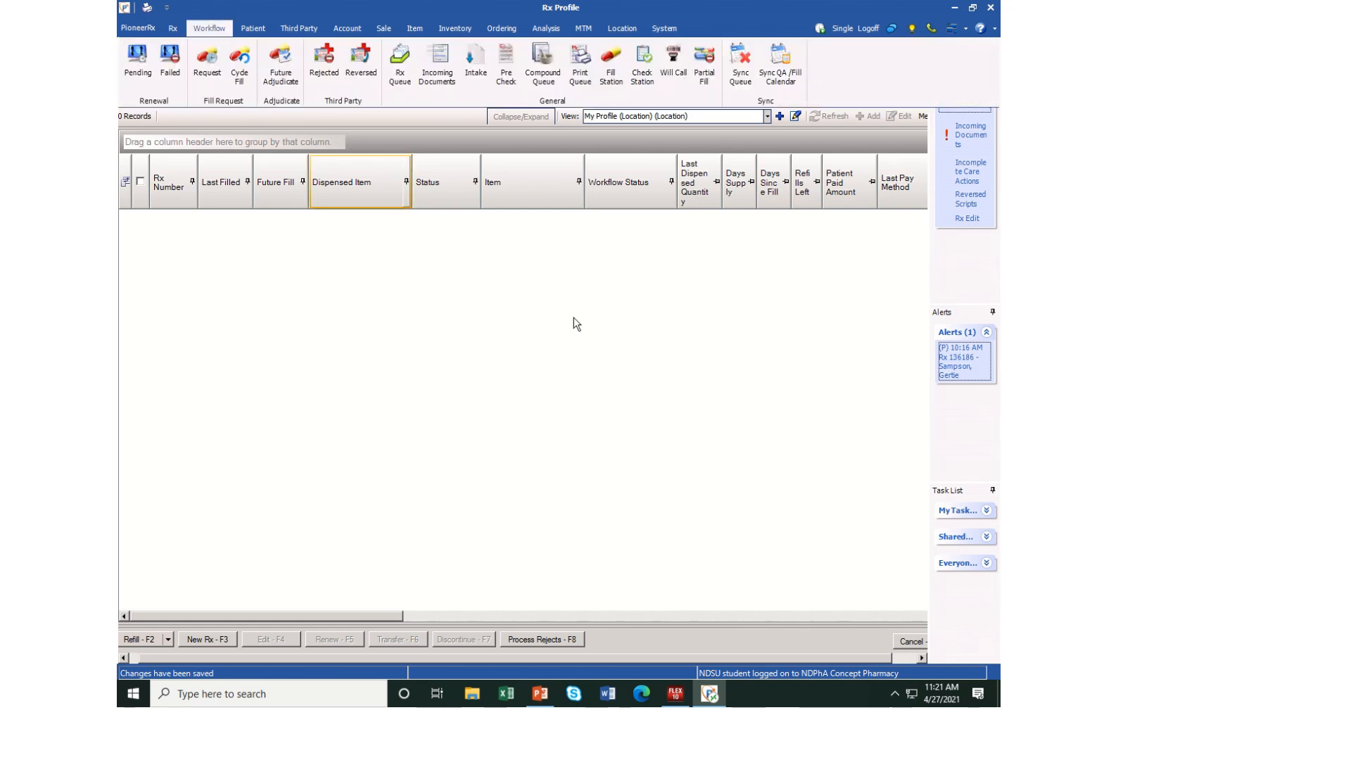
left_click(652, 69)
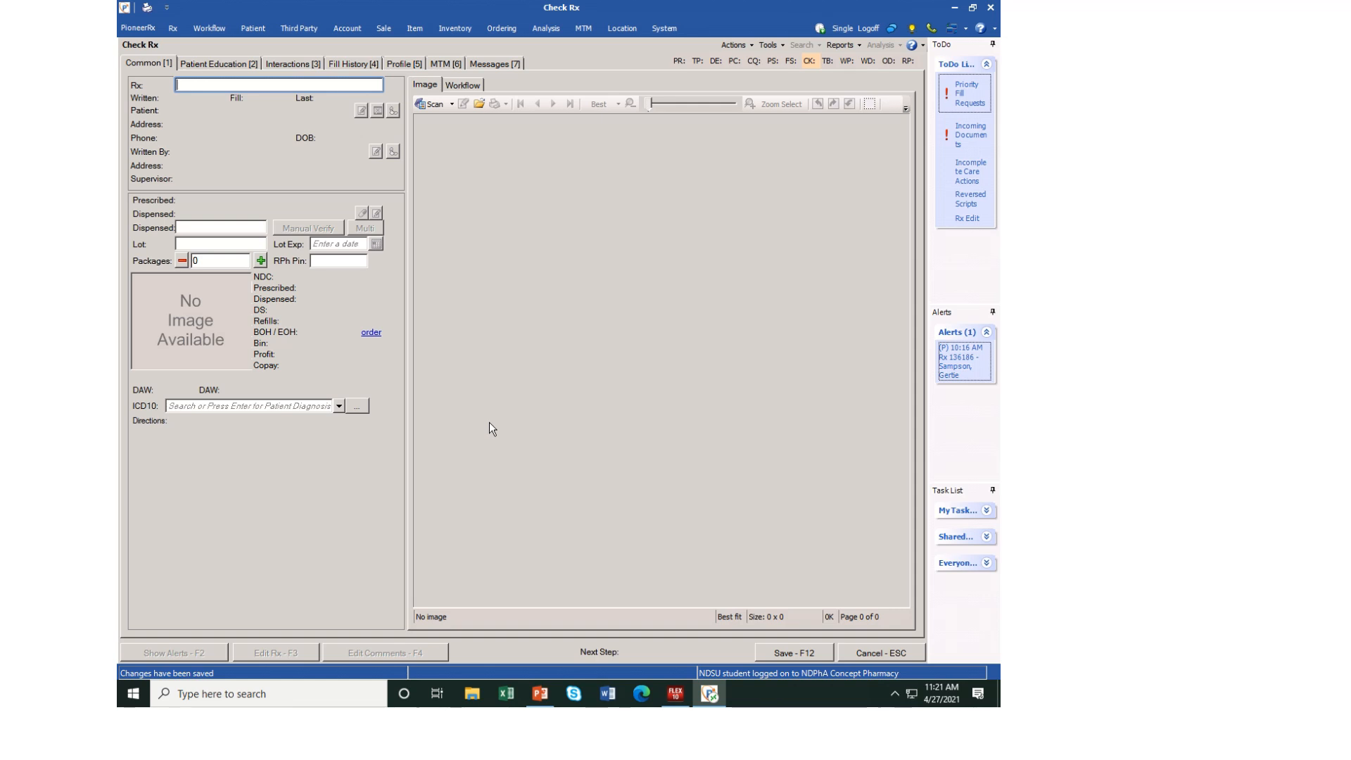
key("Return")
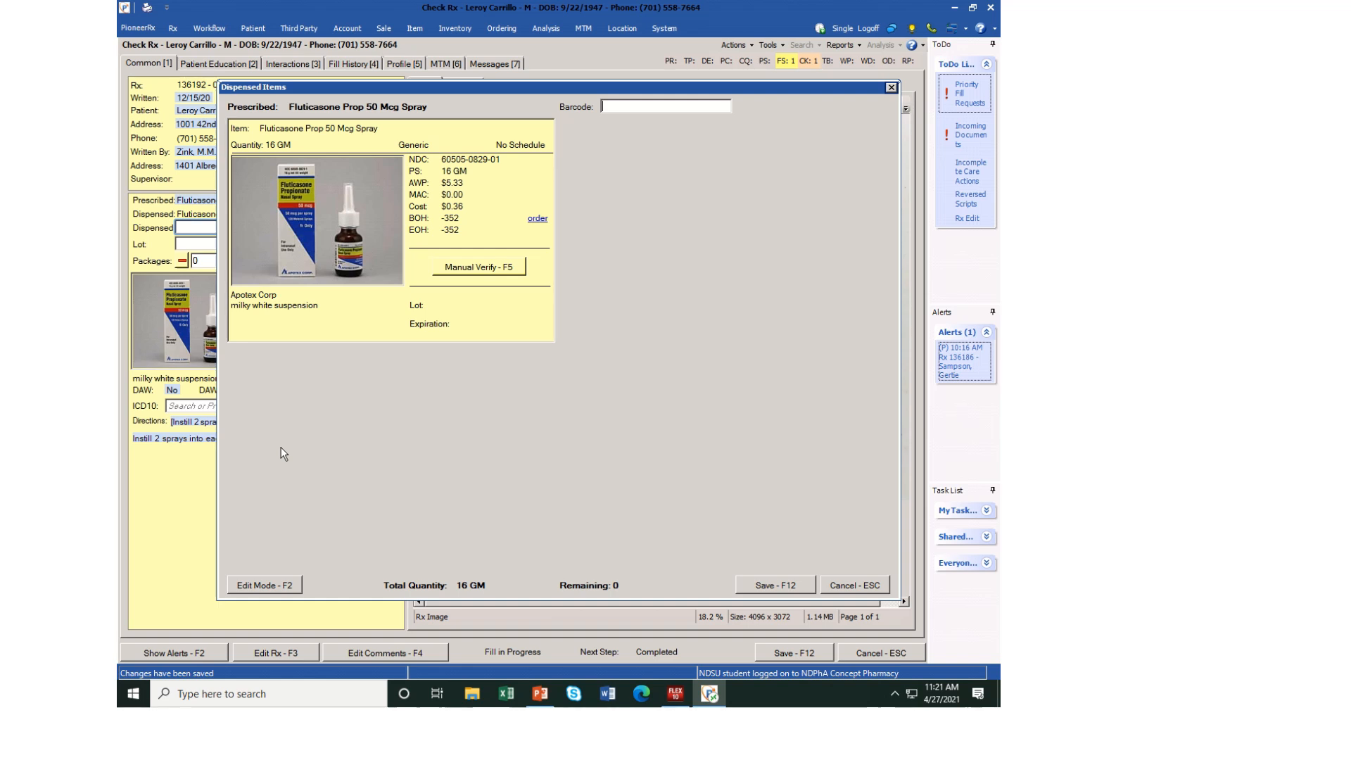
left_click(777, 587)
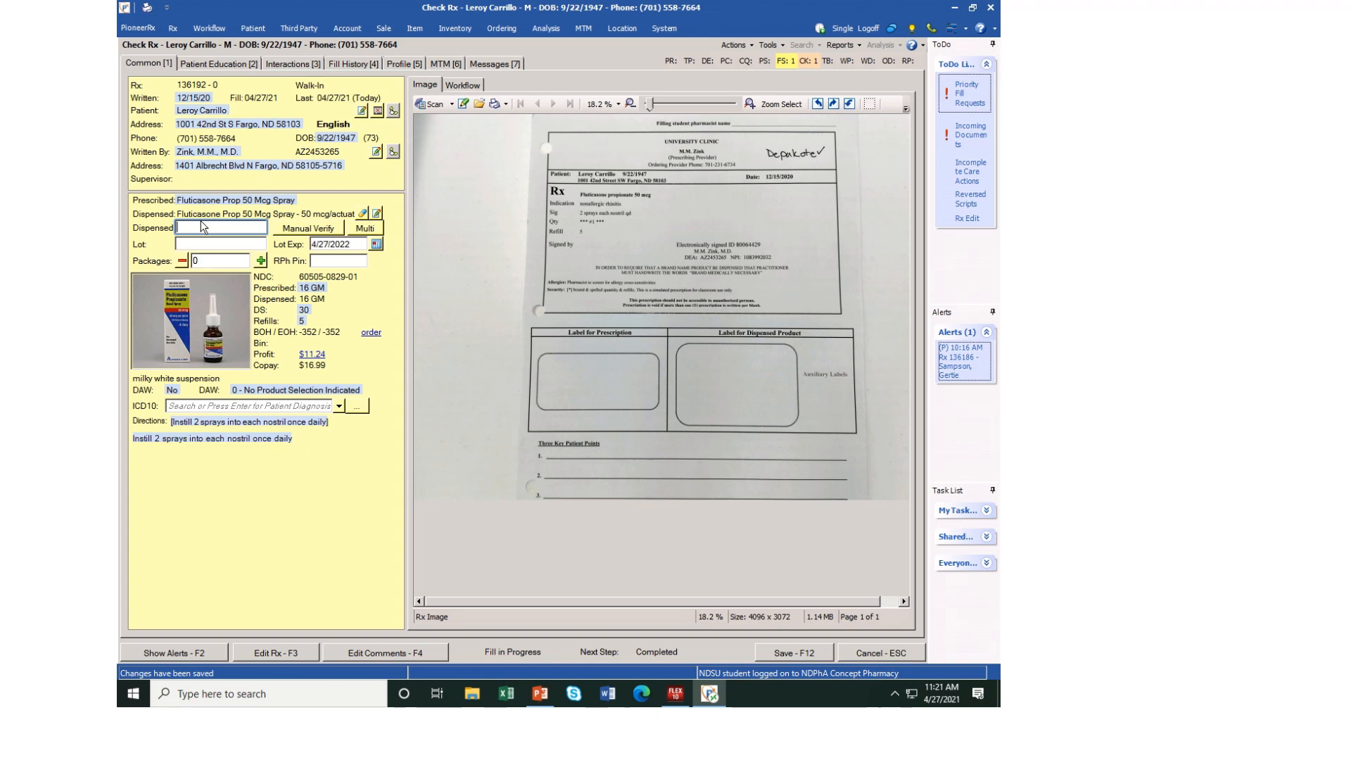
type("360505082919")
key("Return")
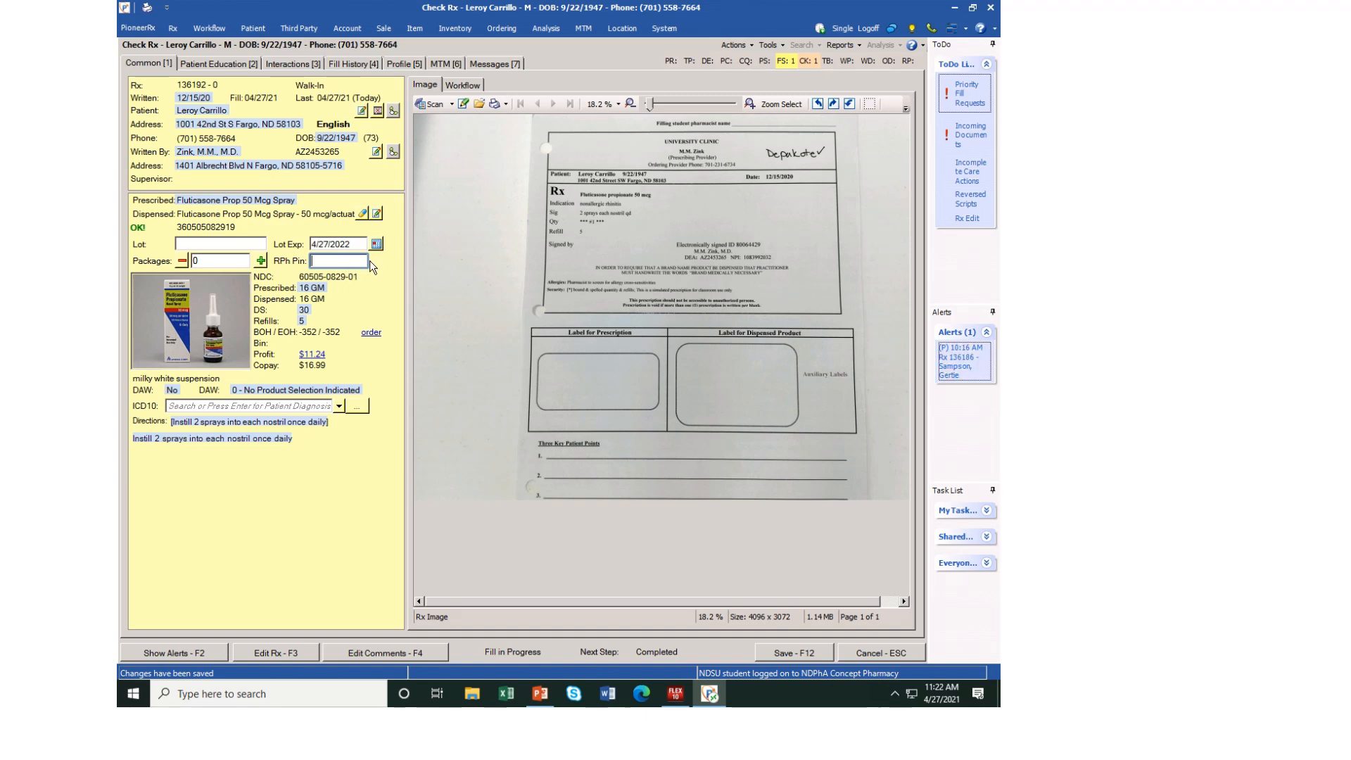
type("*****")
left_click(800, 653)
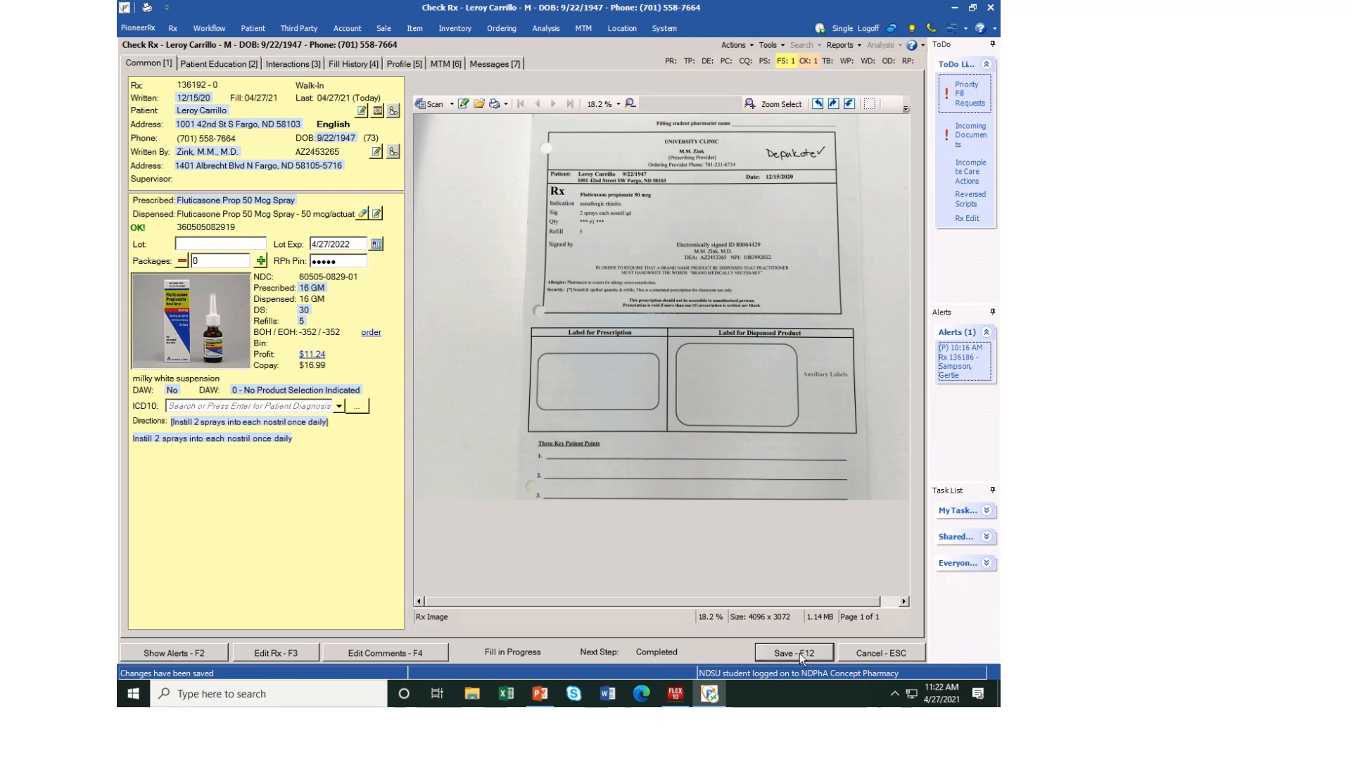